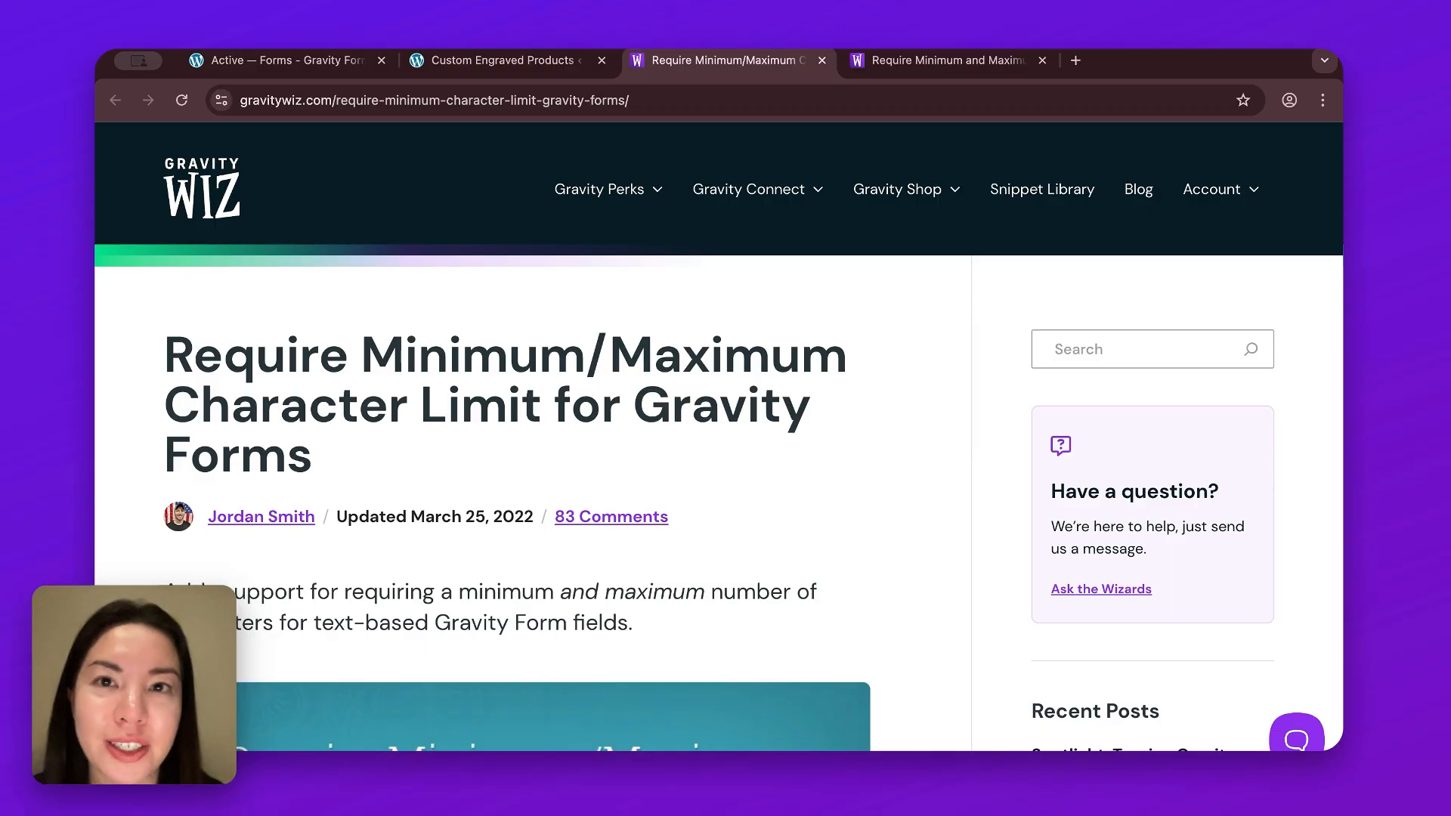
- Review the minimum/maximum character limit article and the Custom Engraved Products form preview, including the Custom Message field
scroll(871, 506, down, 3)
scroll(873, 517, down, 5)
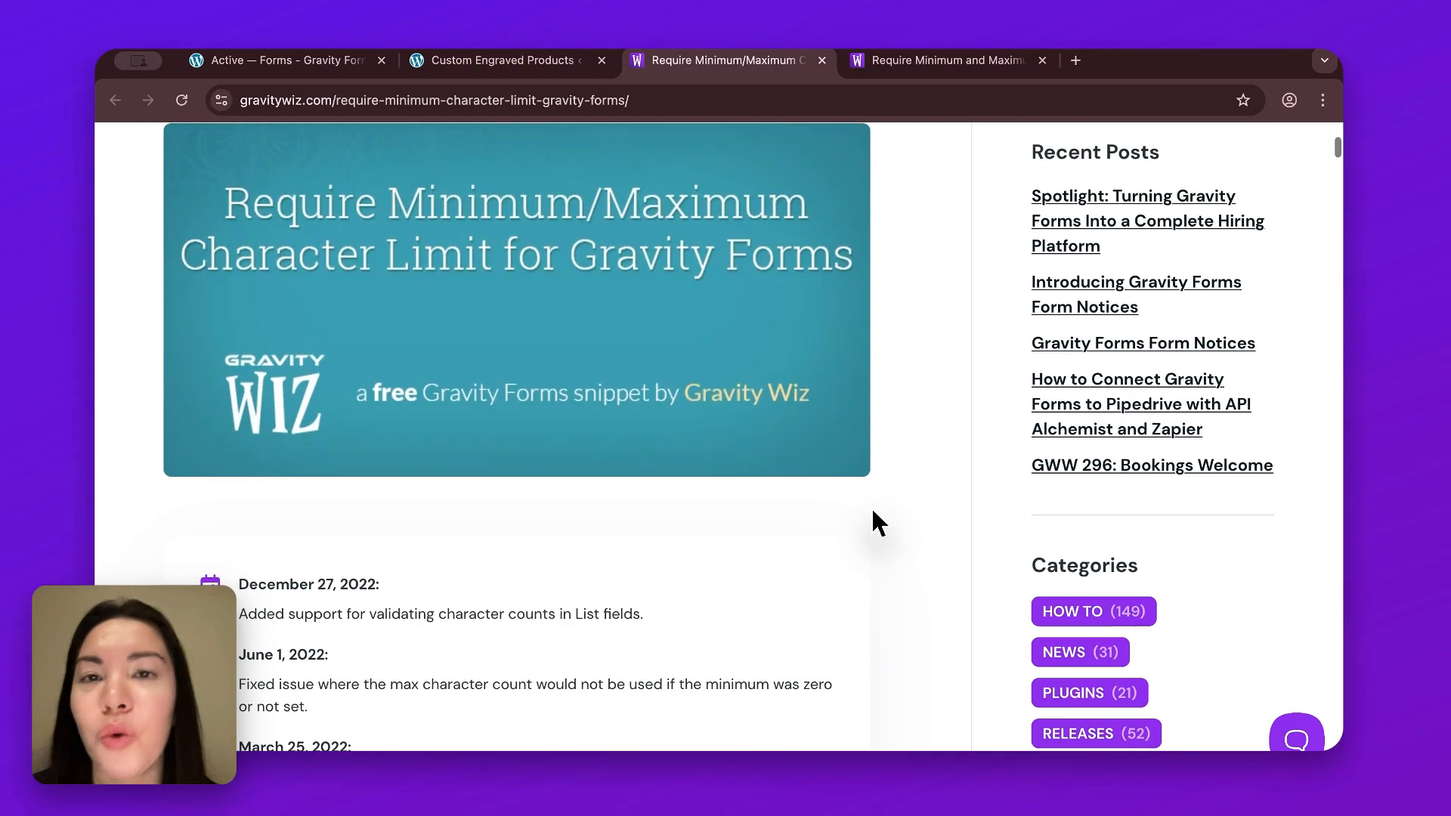
scroll(876, 521, down, 5)
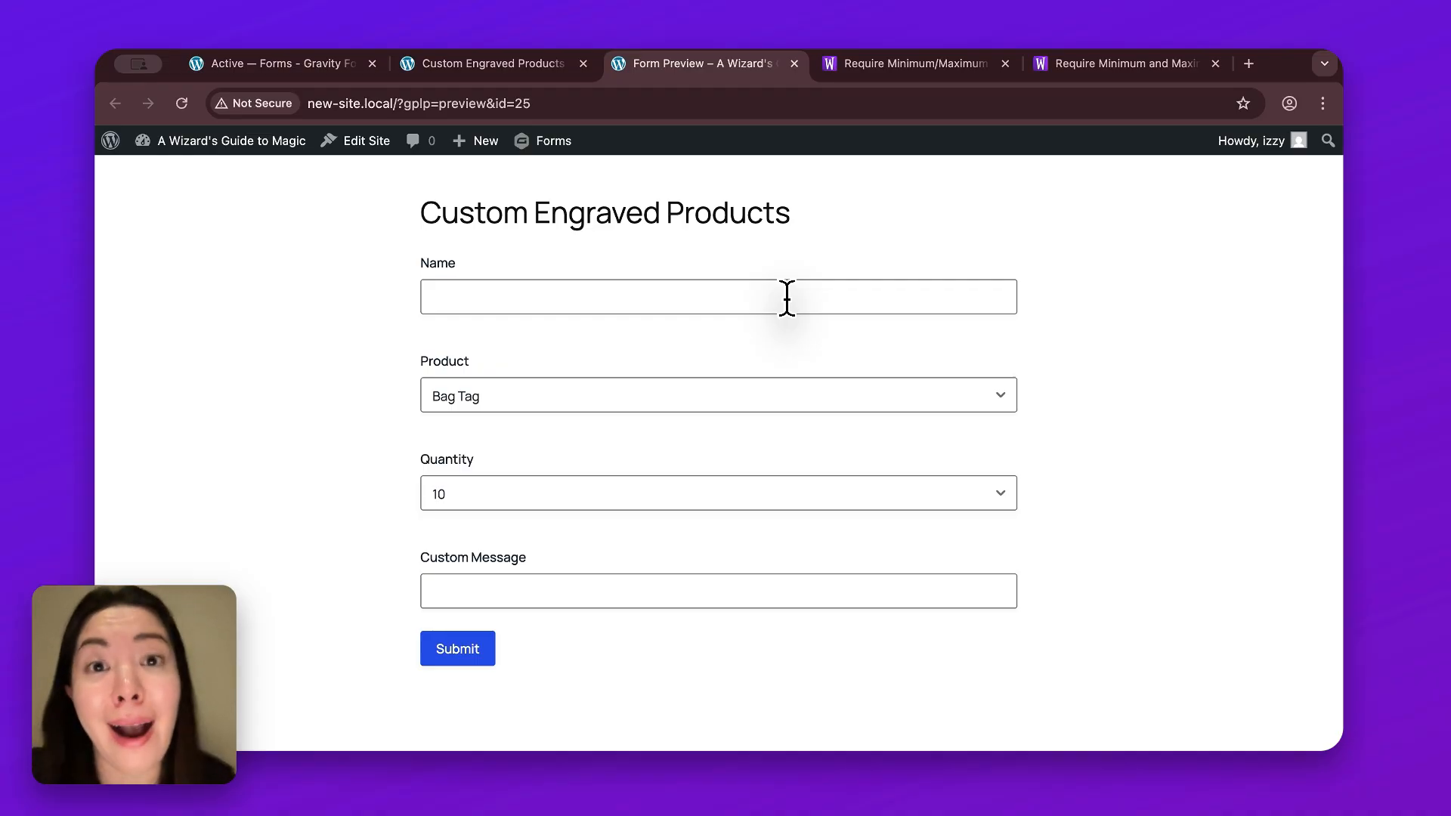
scroll(884, 567, down, 3)
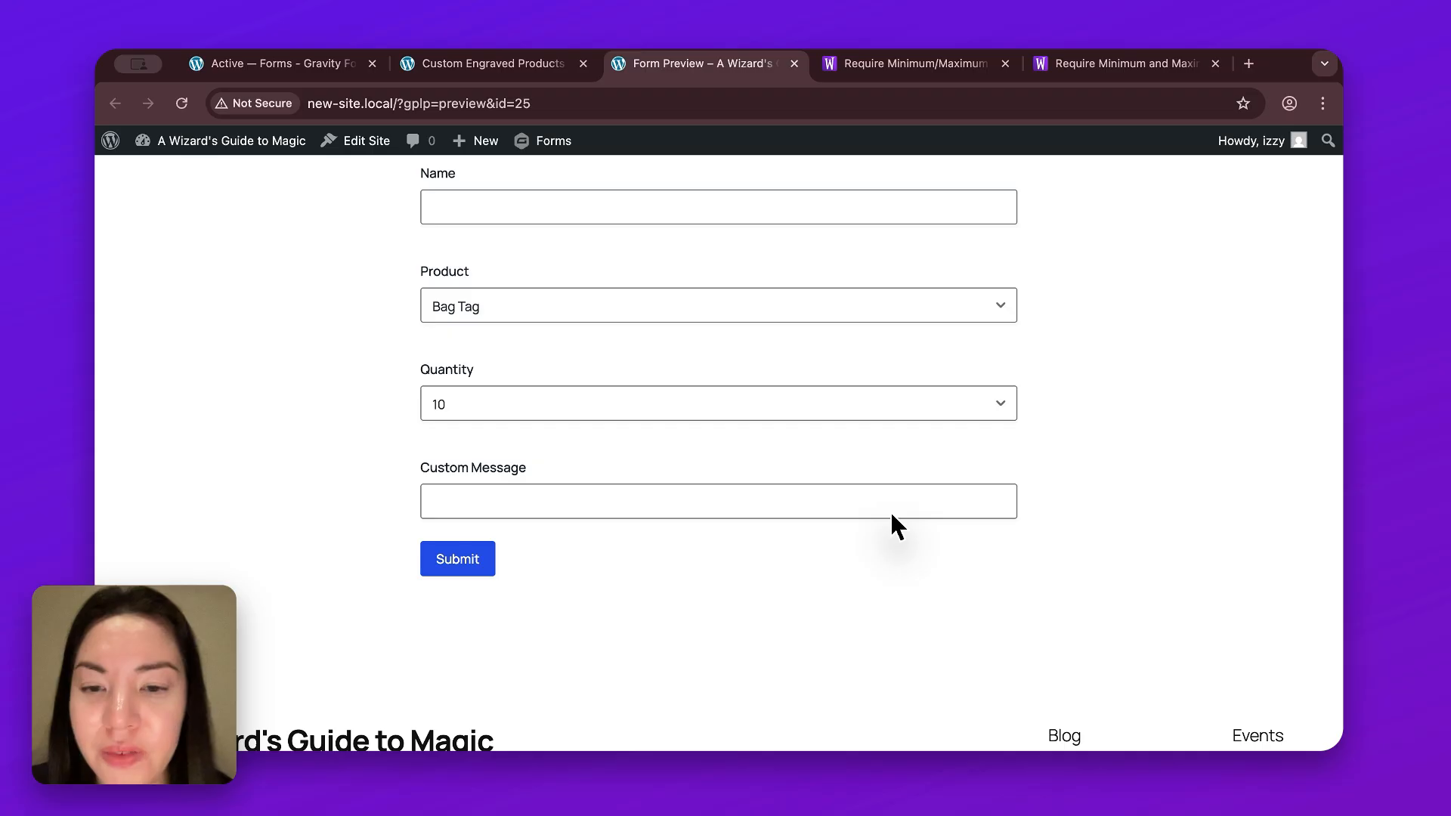
scroll(891, 515, down, 1)
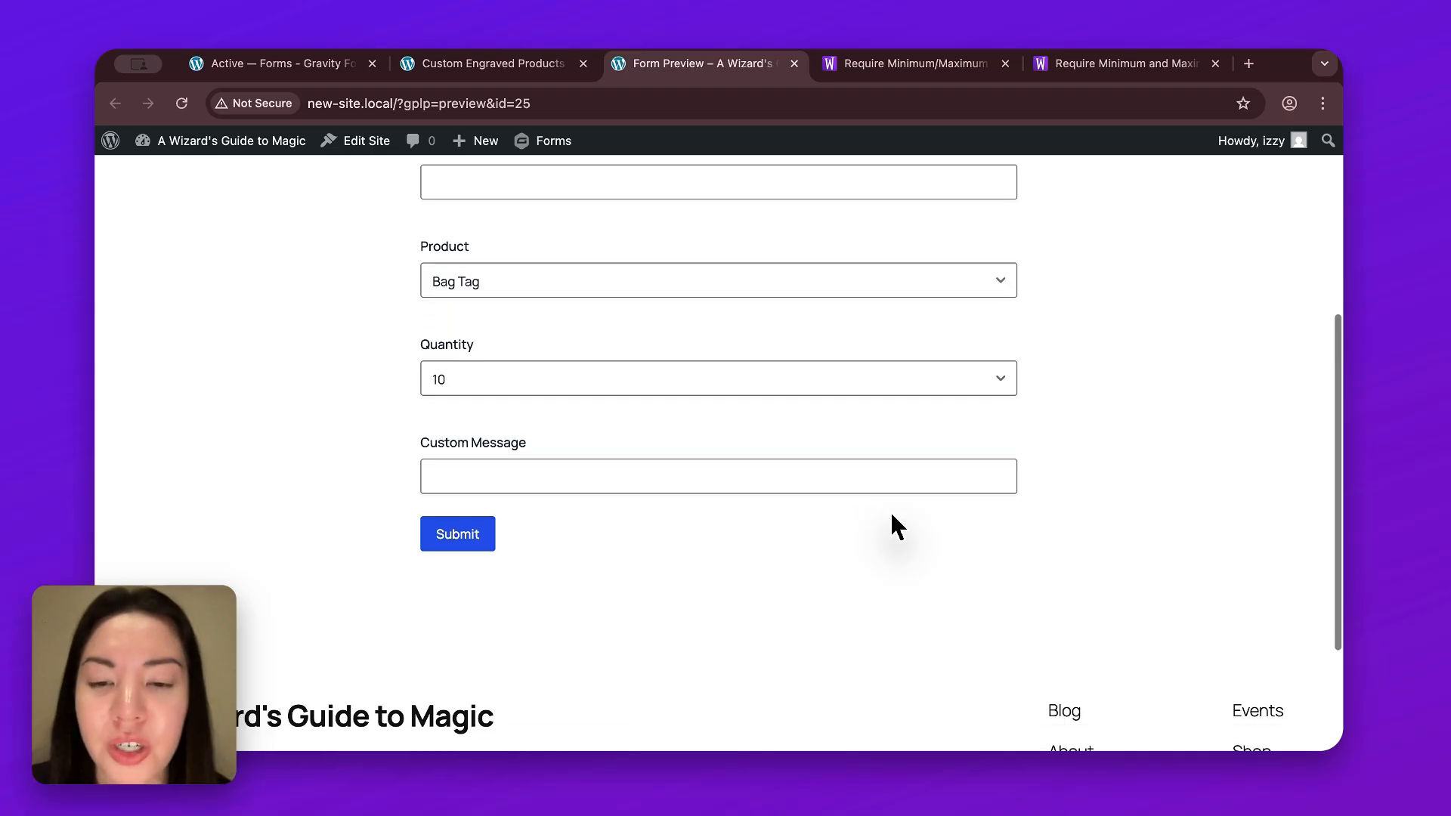
key(ctrl+Tab)
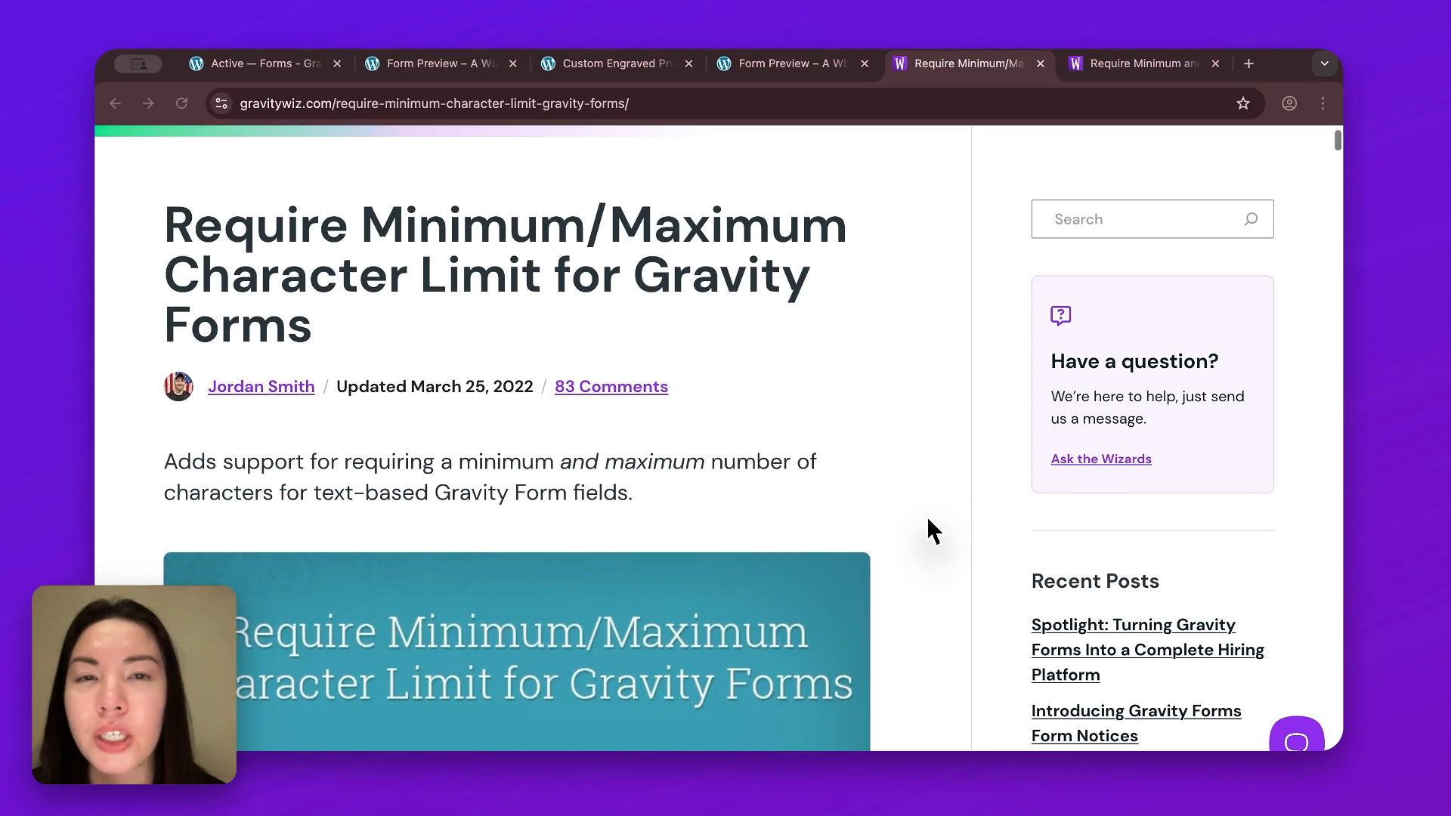
scroll(928, 519, down, 5)
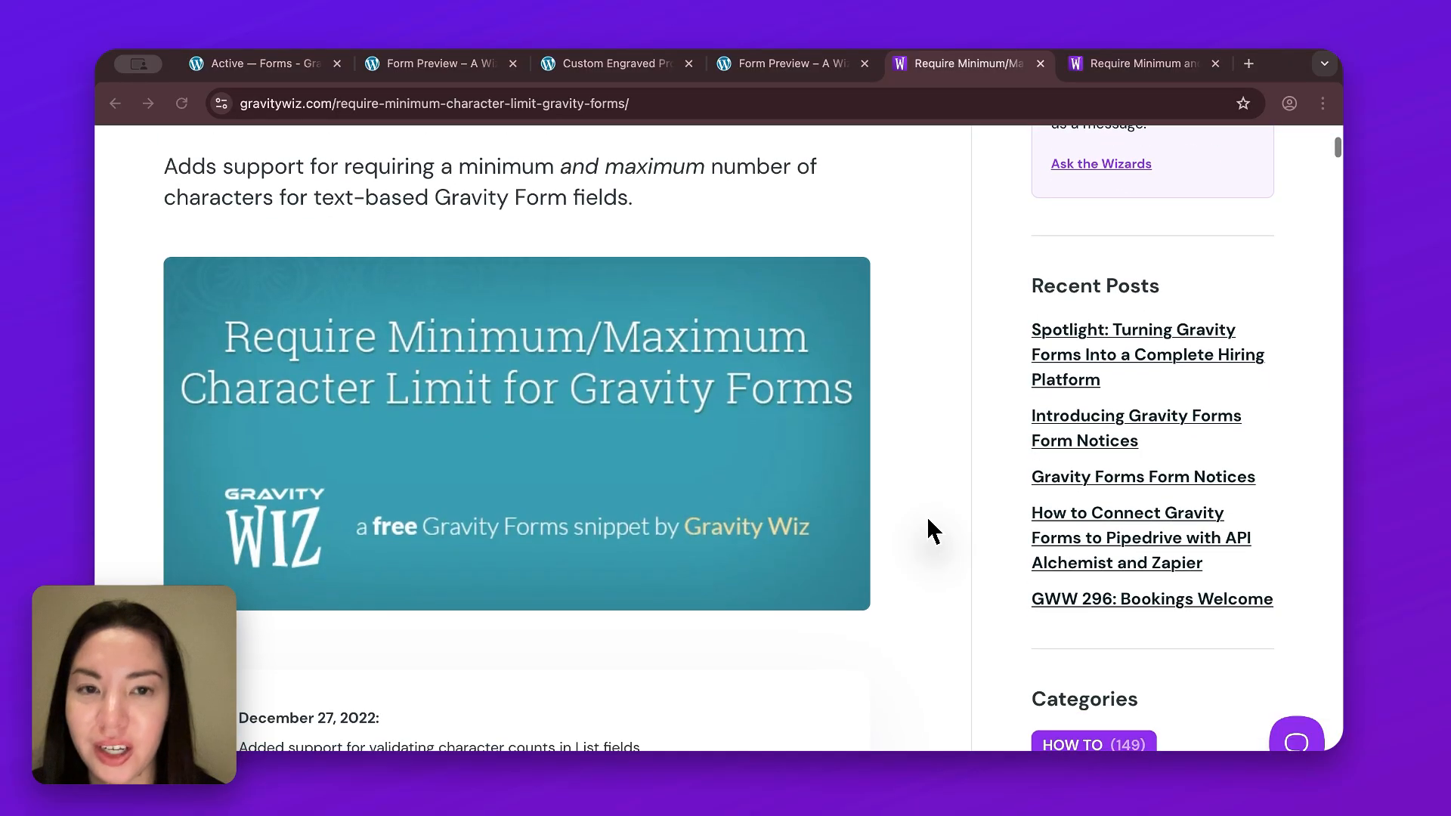
scroll(932, 528, down, 3)
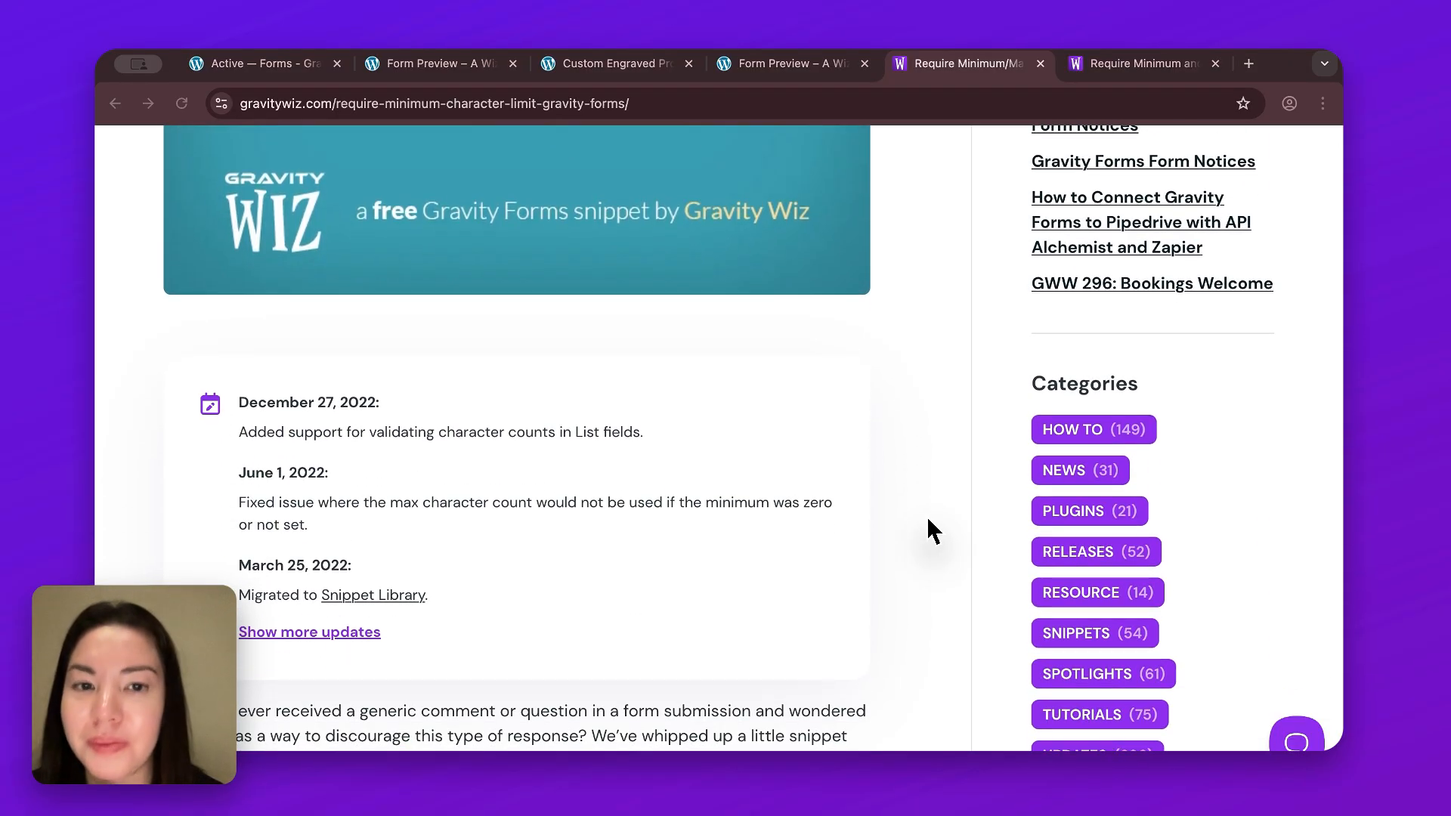
scroll(932, 529, down, 3)
scroll(901, 484, down, 1)
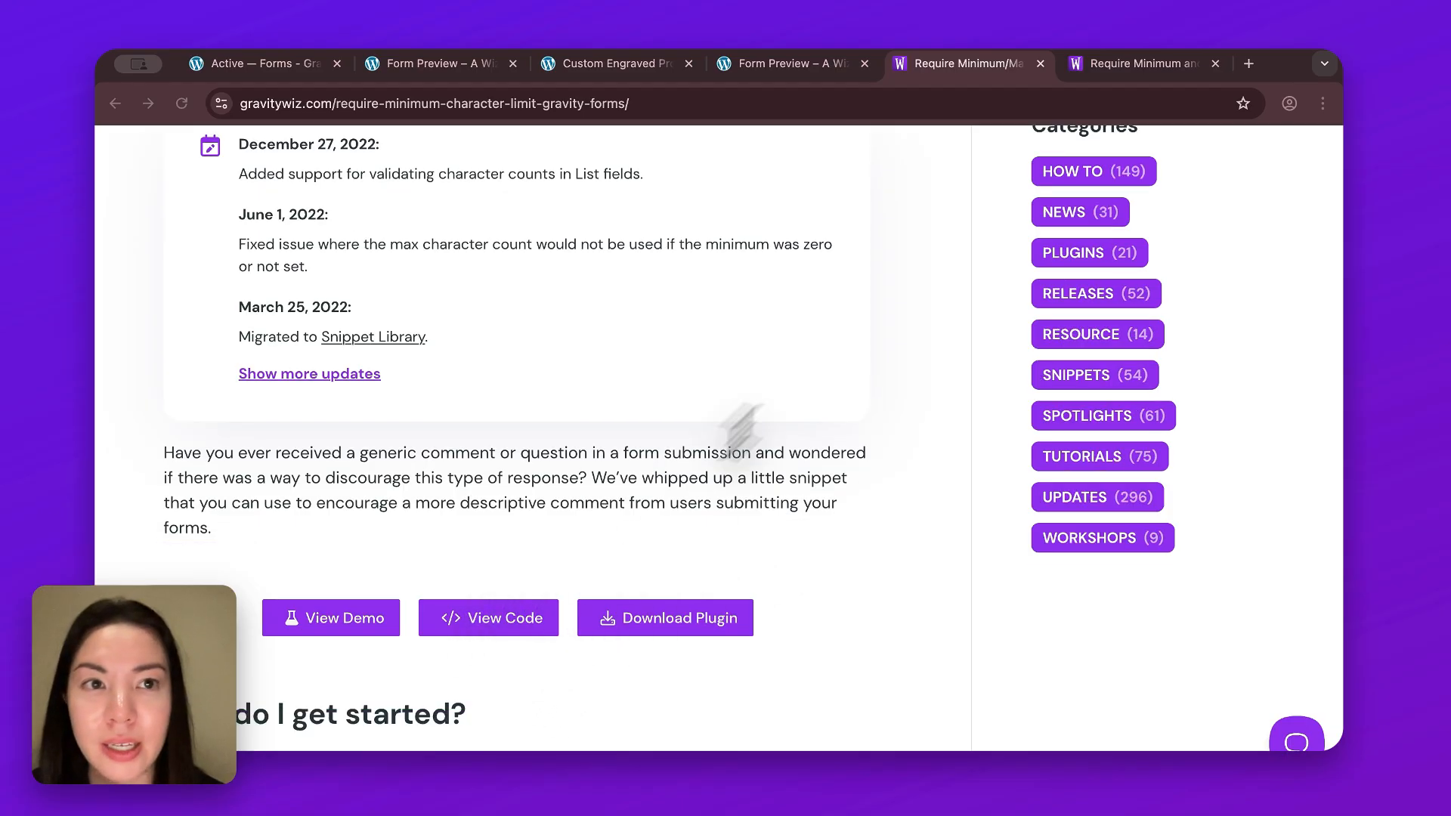
- Copy the full gw-min-and-max-character-limit.php code from the snippet library page
click(1143, 71)
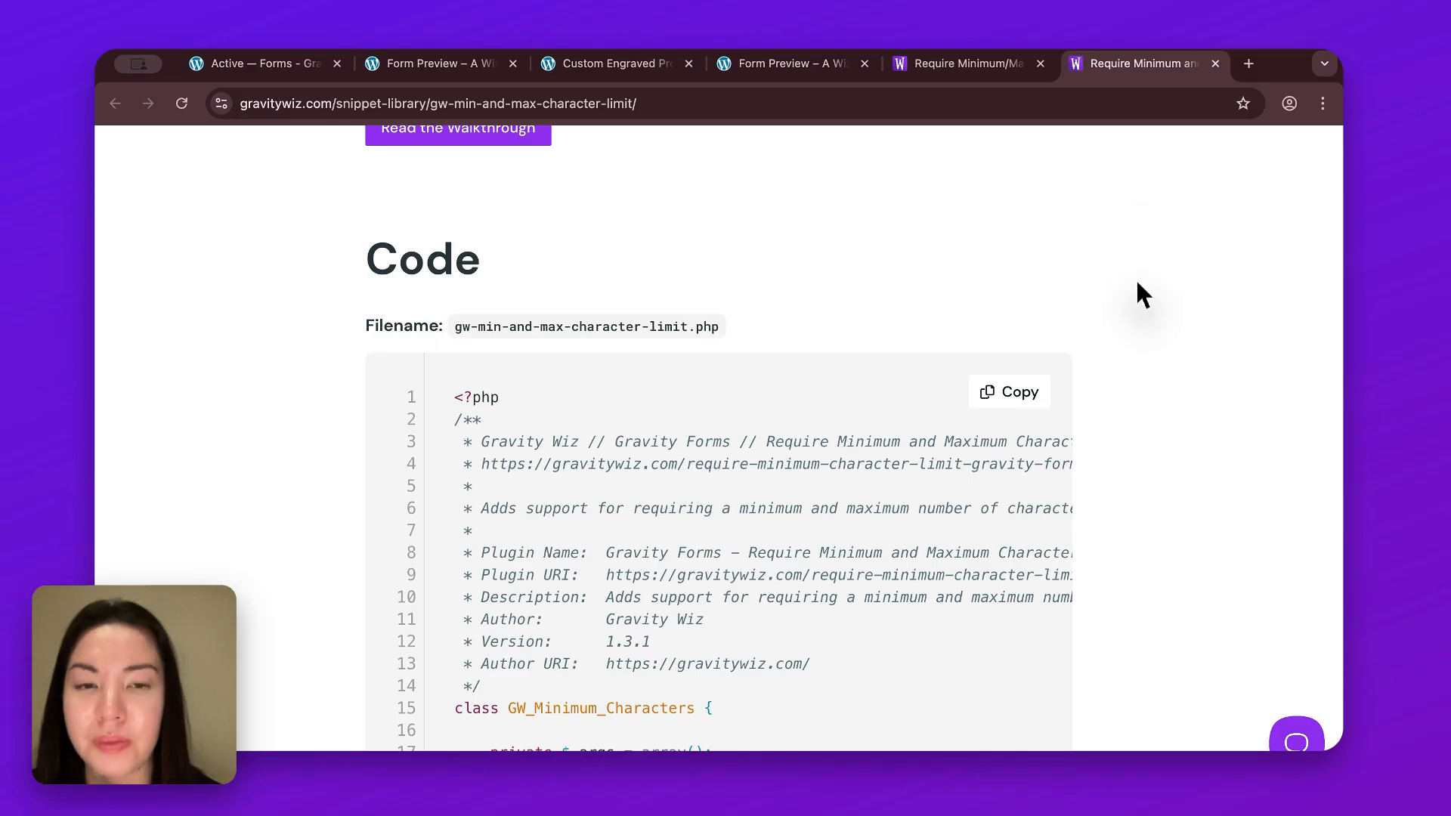
scroll(1134, 291, down, 1)
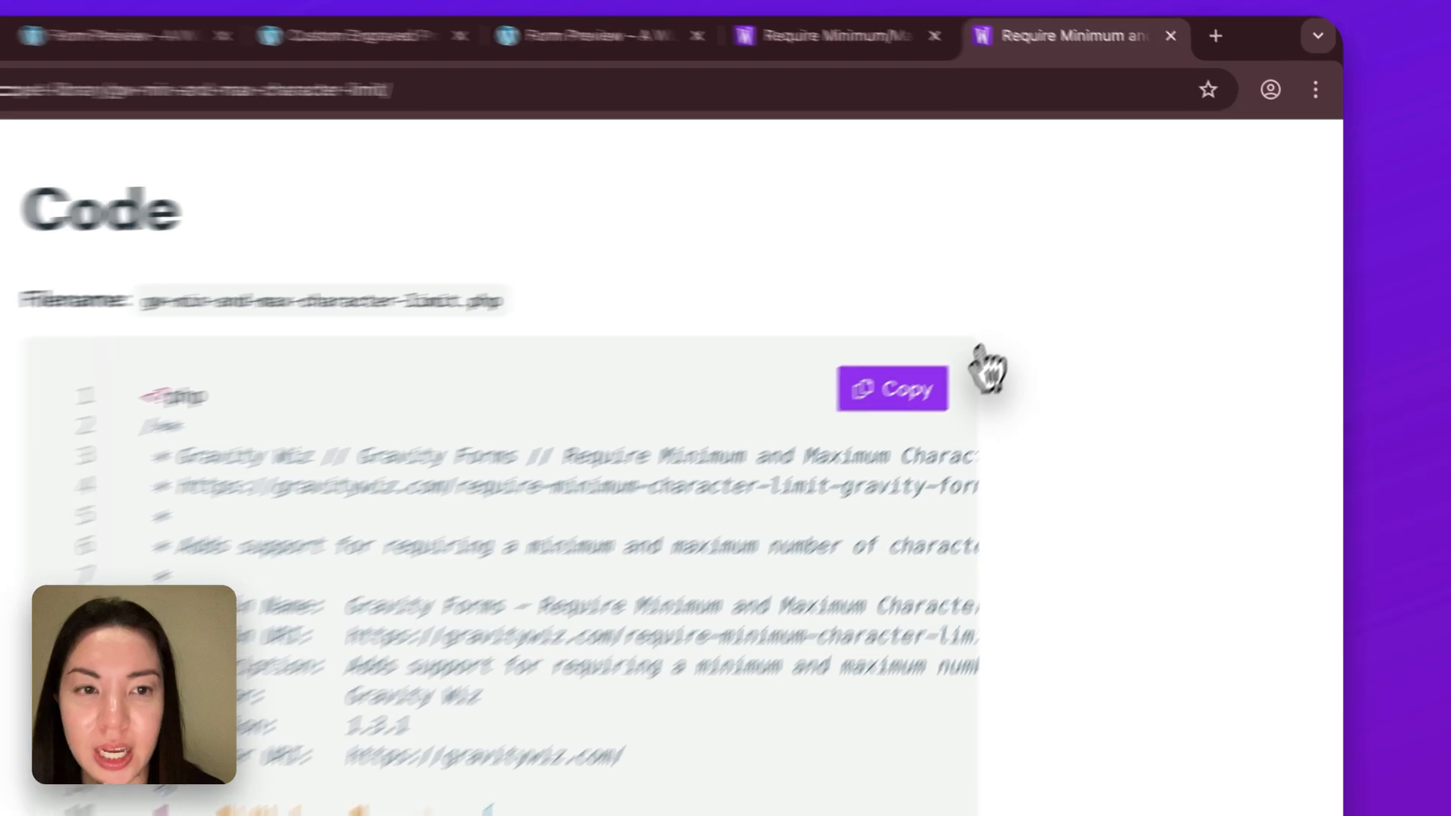
click(1028, 327)
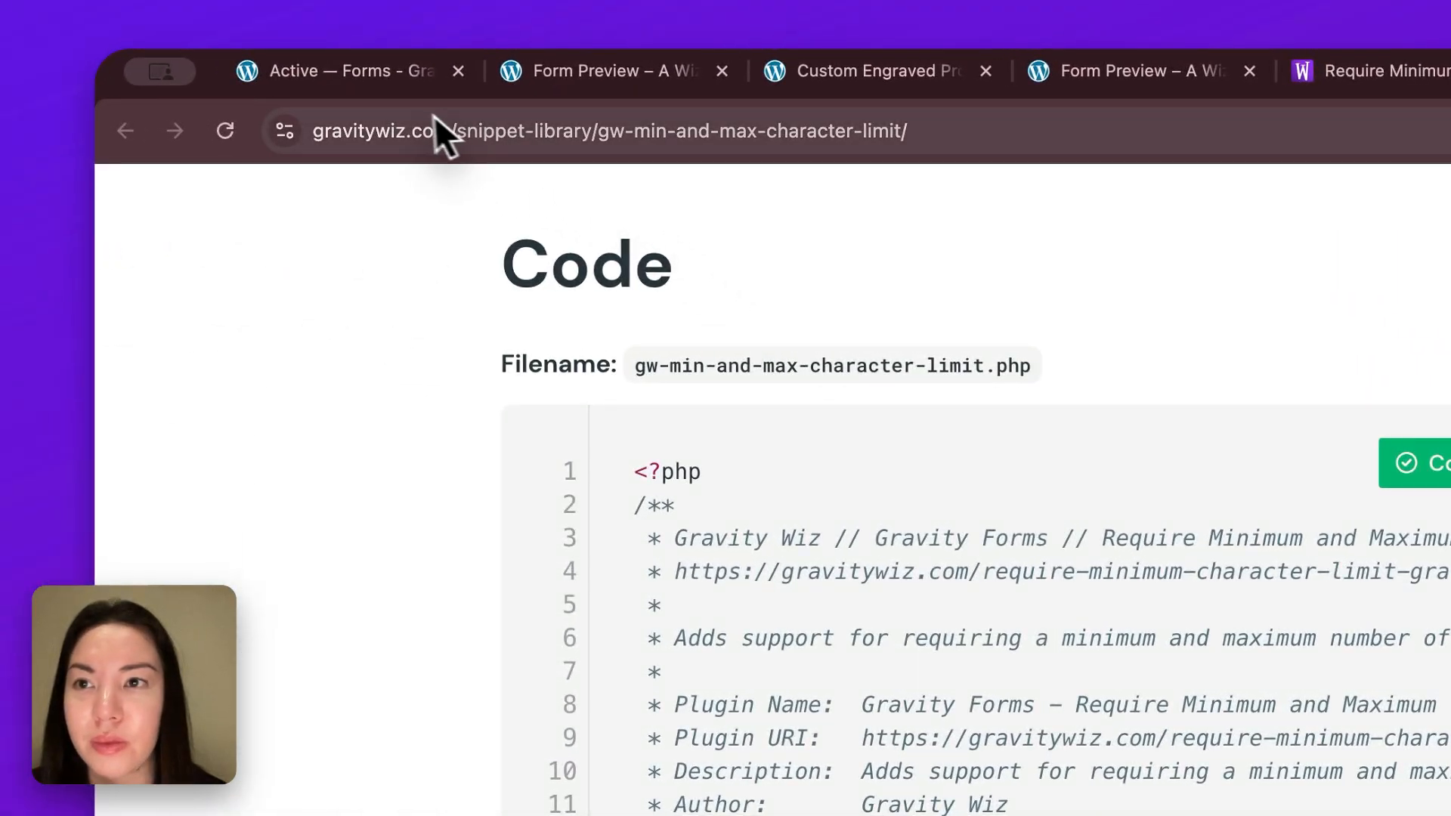
- Open the Twenty Twenty-Five theme's functions.php in the Theme File Editor and save it with the character limit snippet added
click(334, 74)
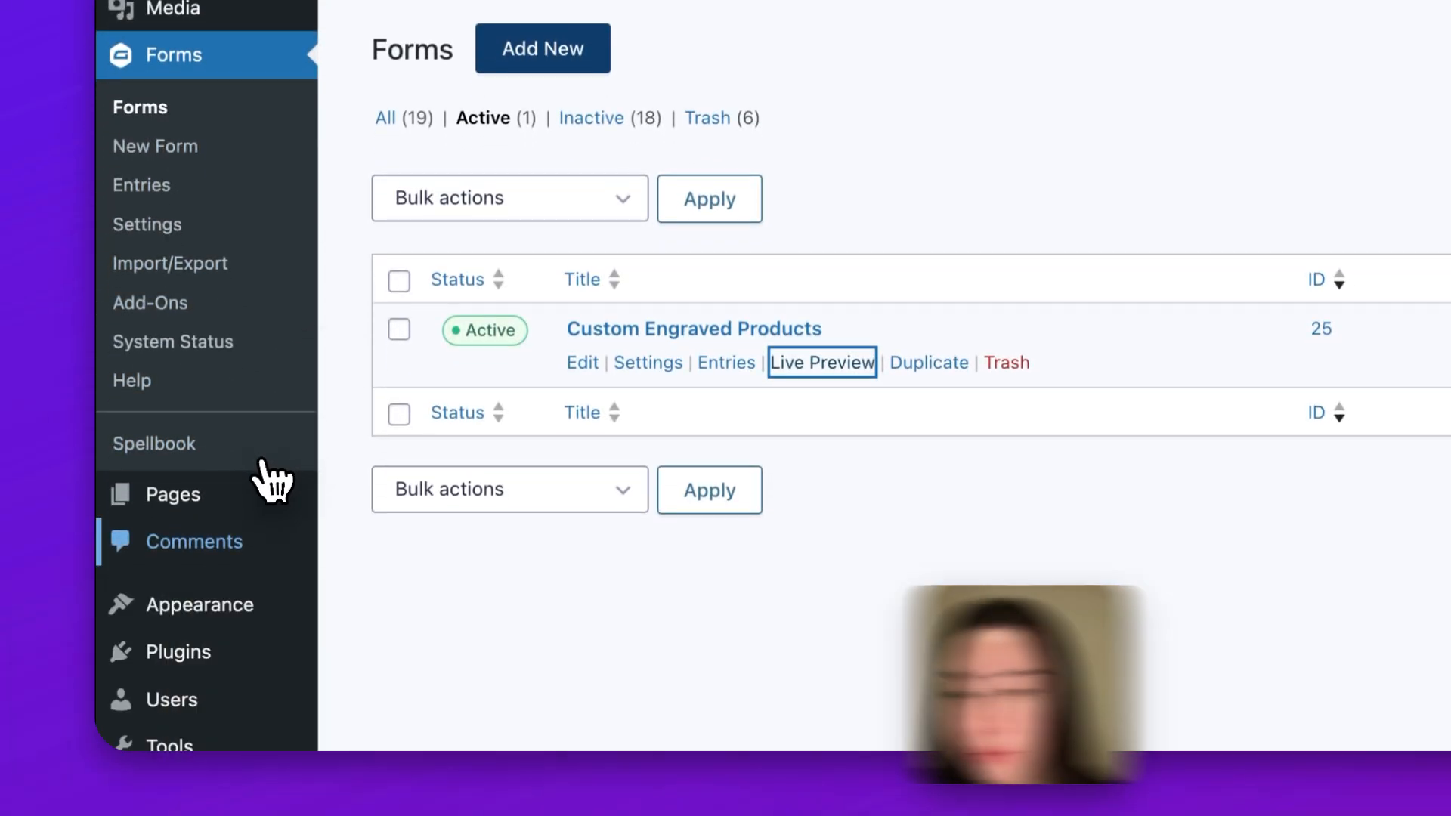
scroll(268, 499, down, 2)
mouse_move(259, 671)
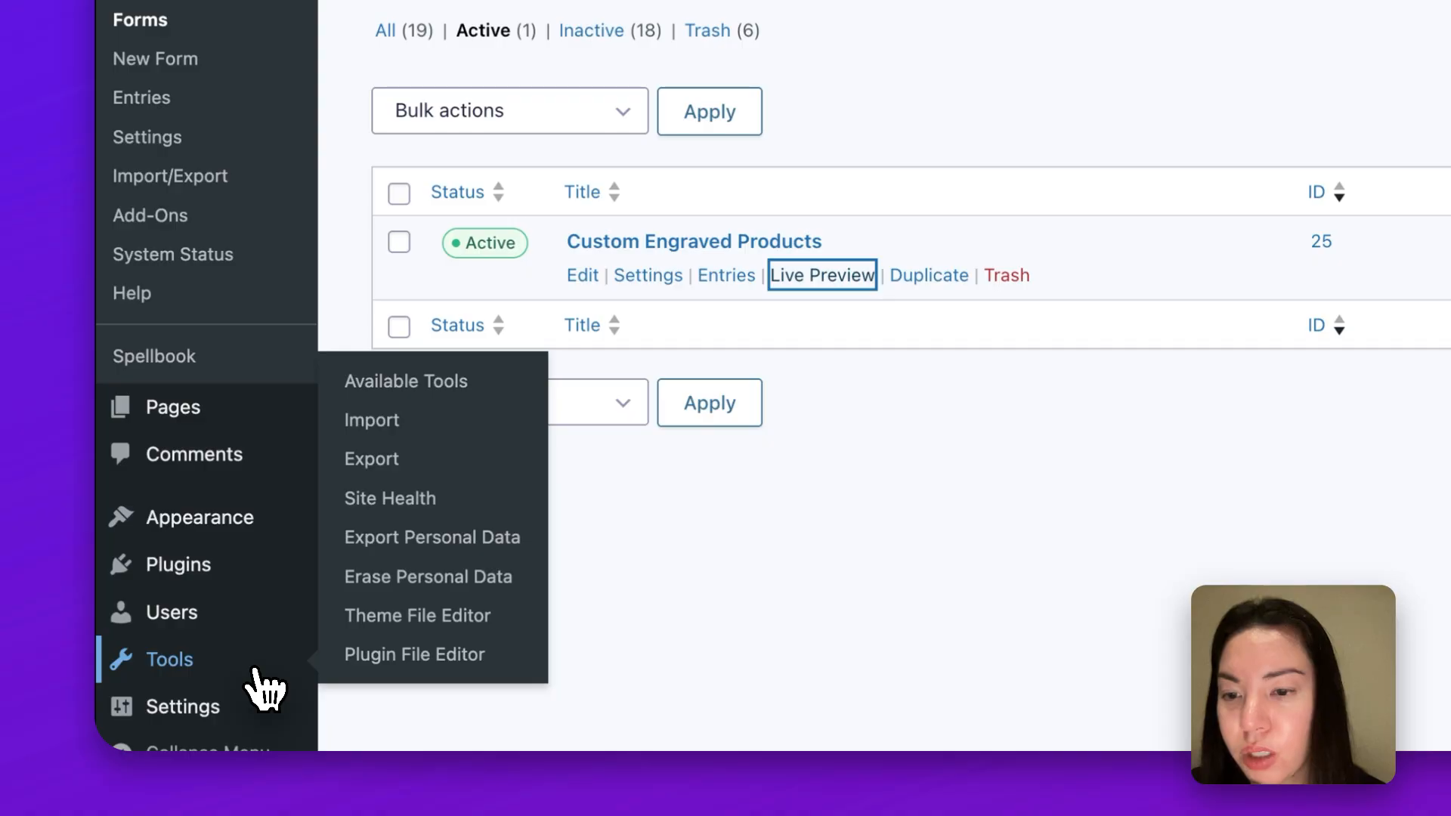
click(516, 626)
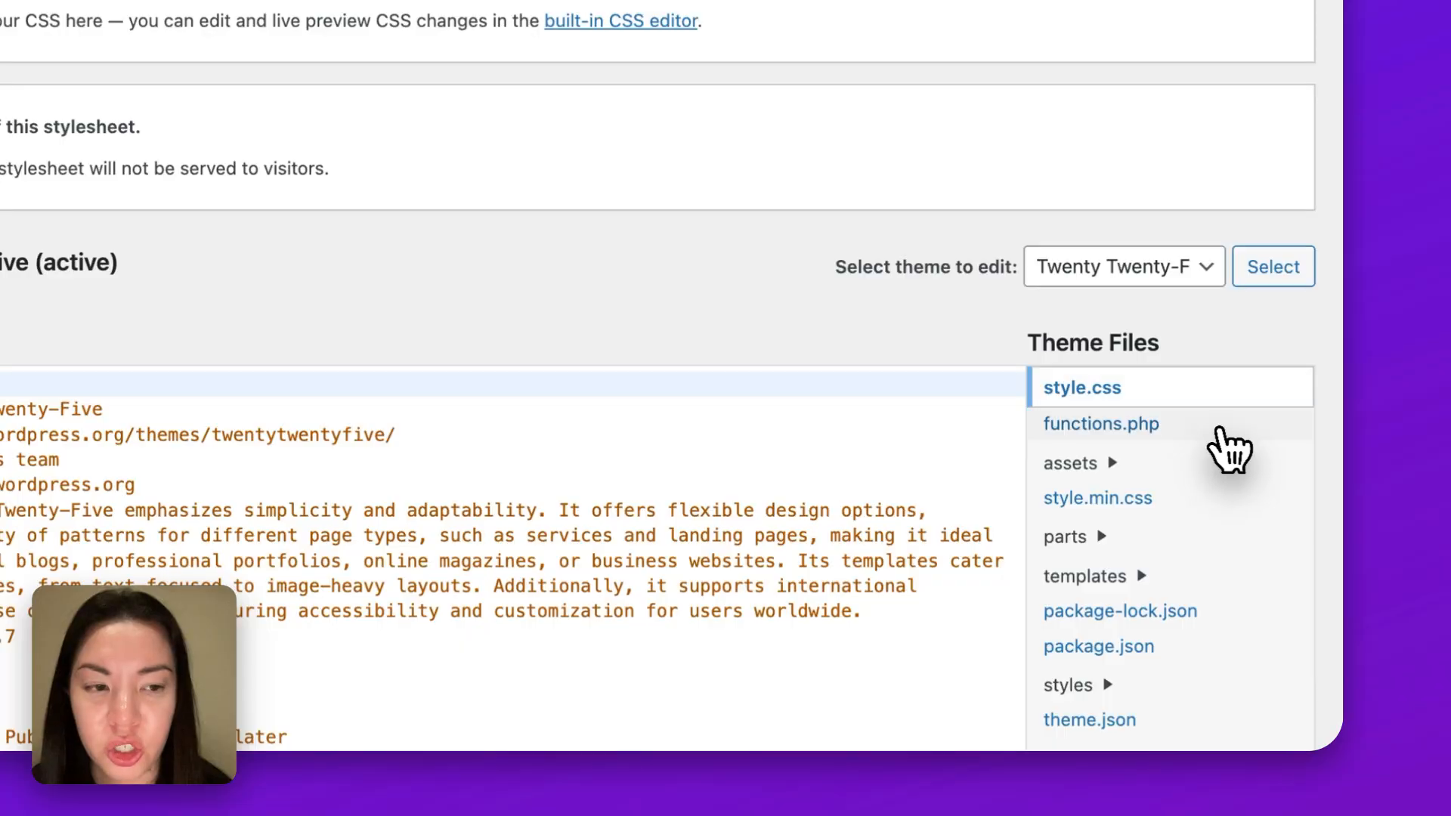
click(1232, 431)
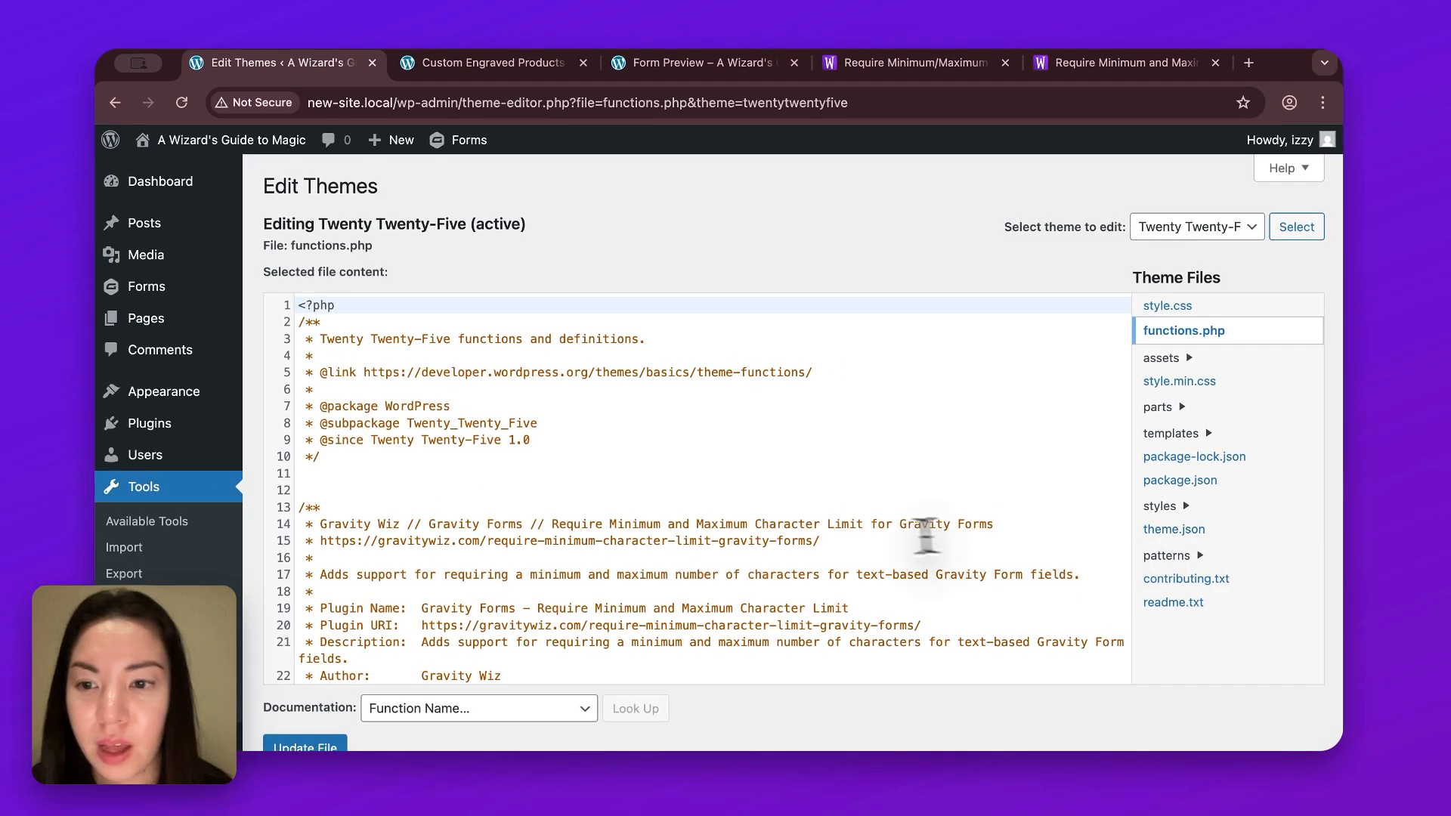
scroll(557, 525, down, 5)
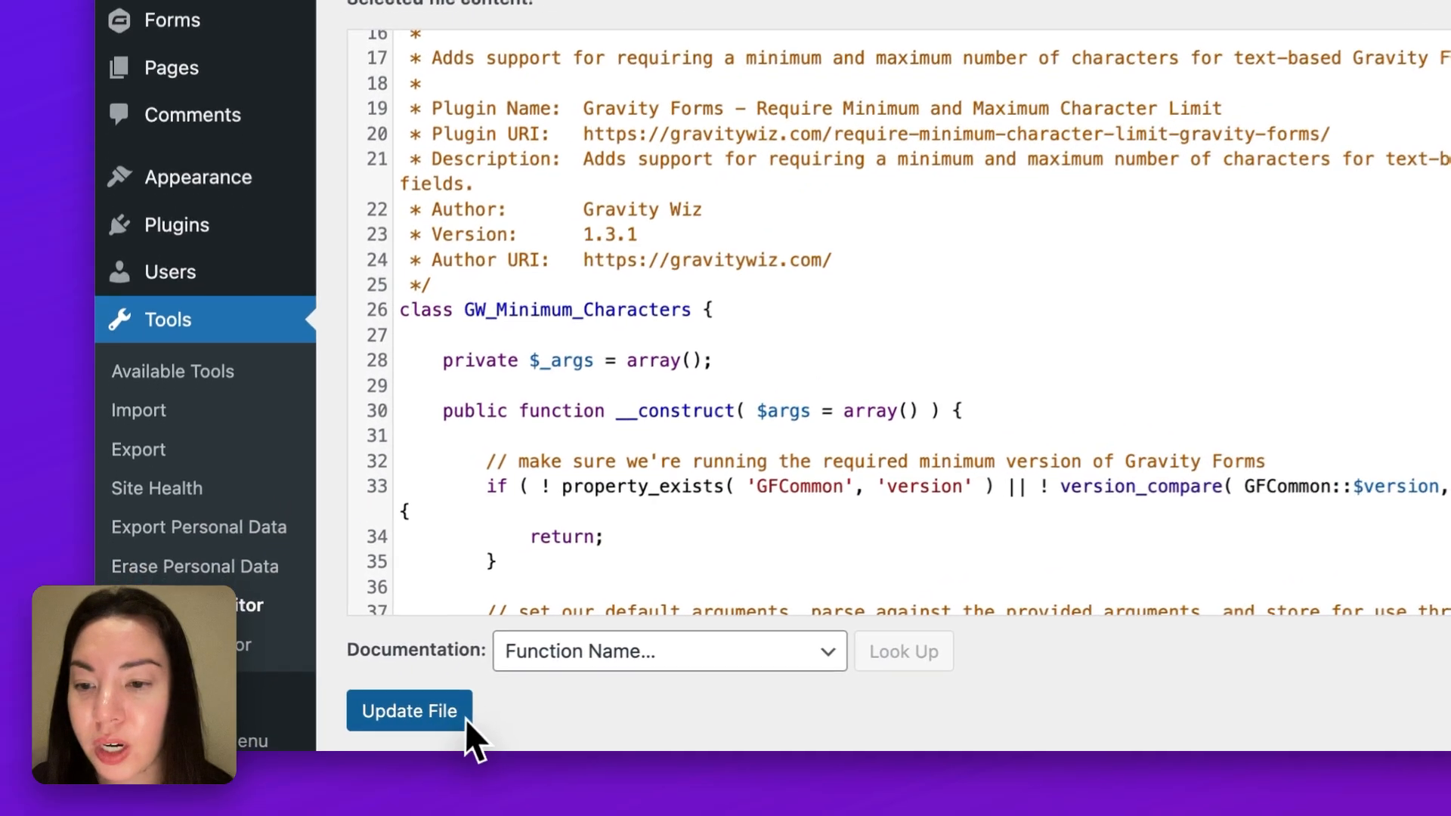
click(327, 748)
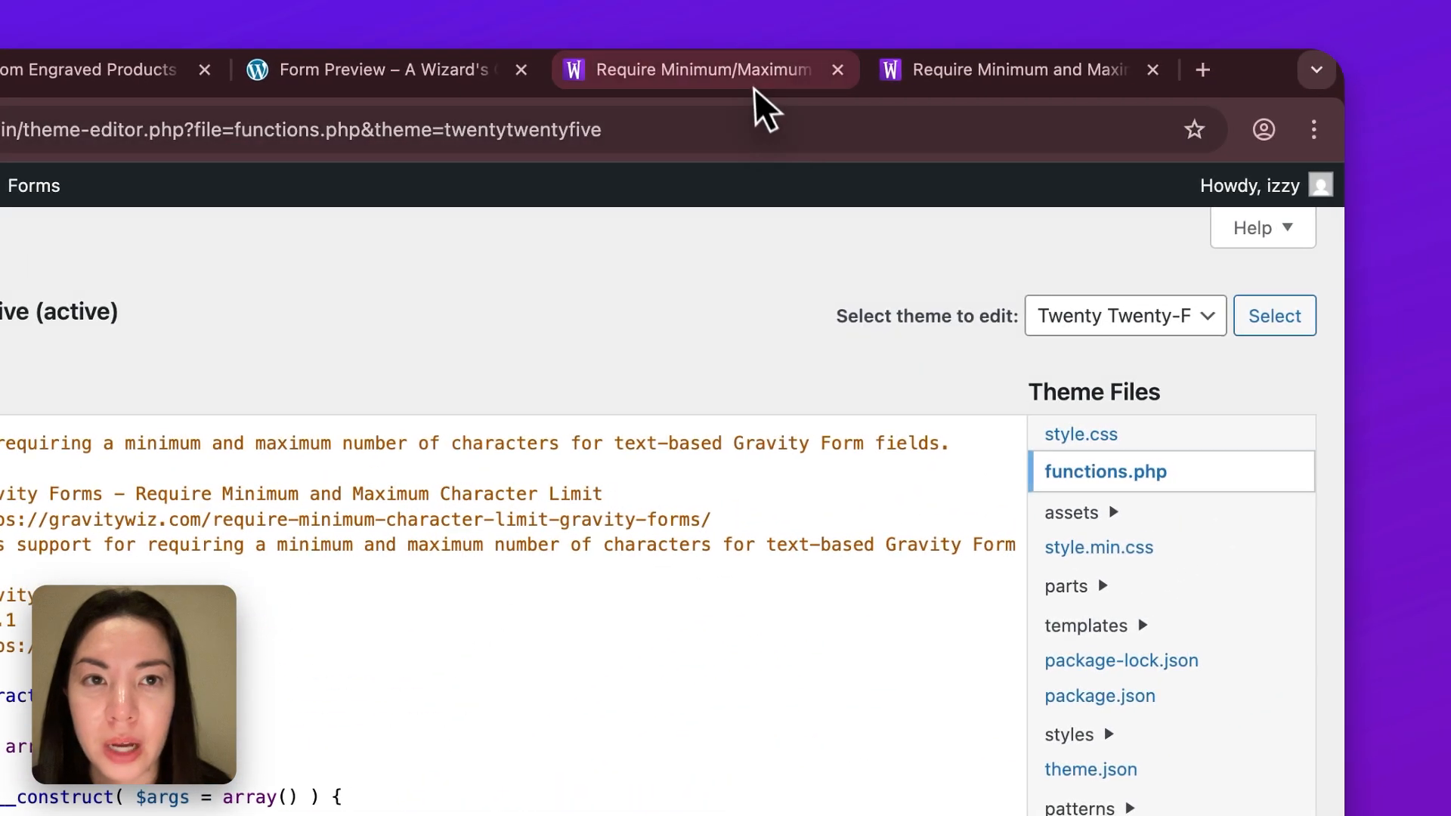
- Copy the GW_Minimum_Characters configuration code from the Usage section of the character limit article
click(750, 79)
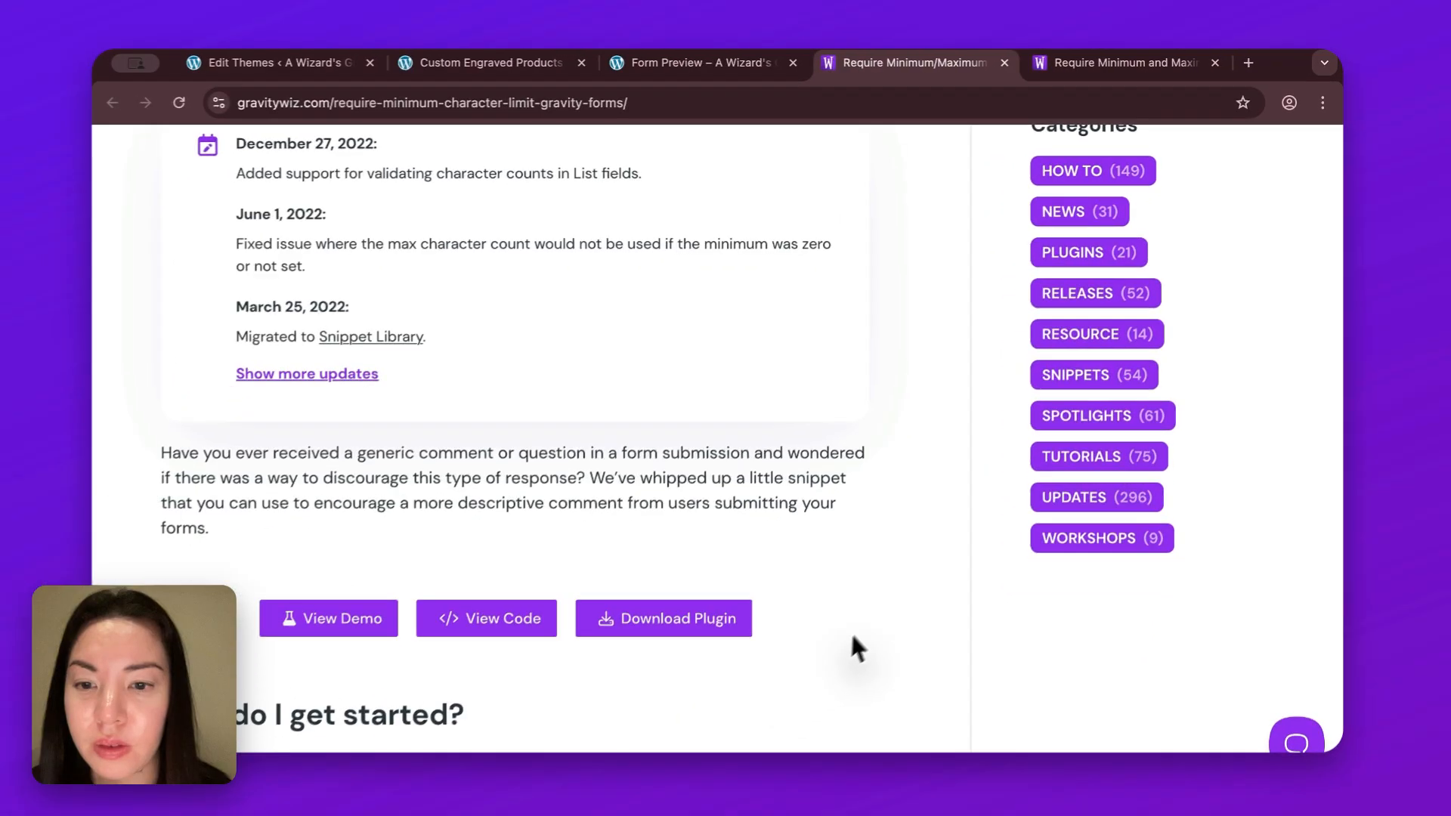
scroll(650, 677, down, 5)
scroll(870, 616, down, 4)
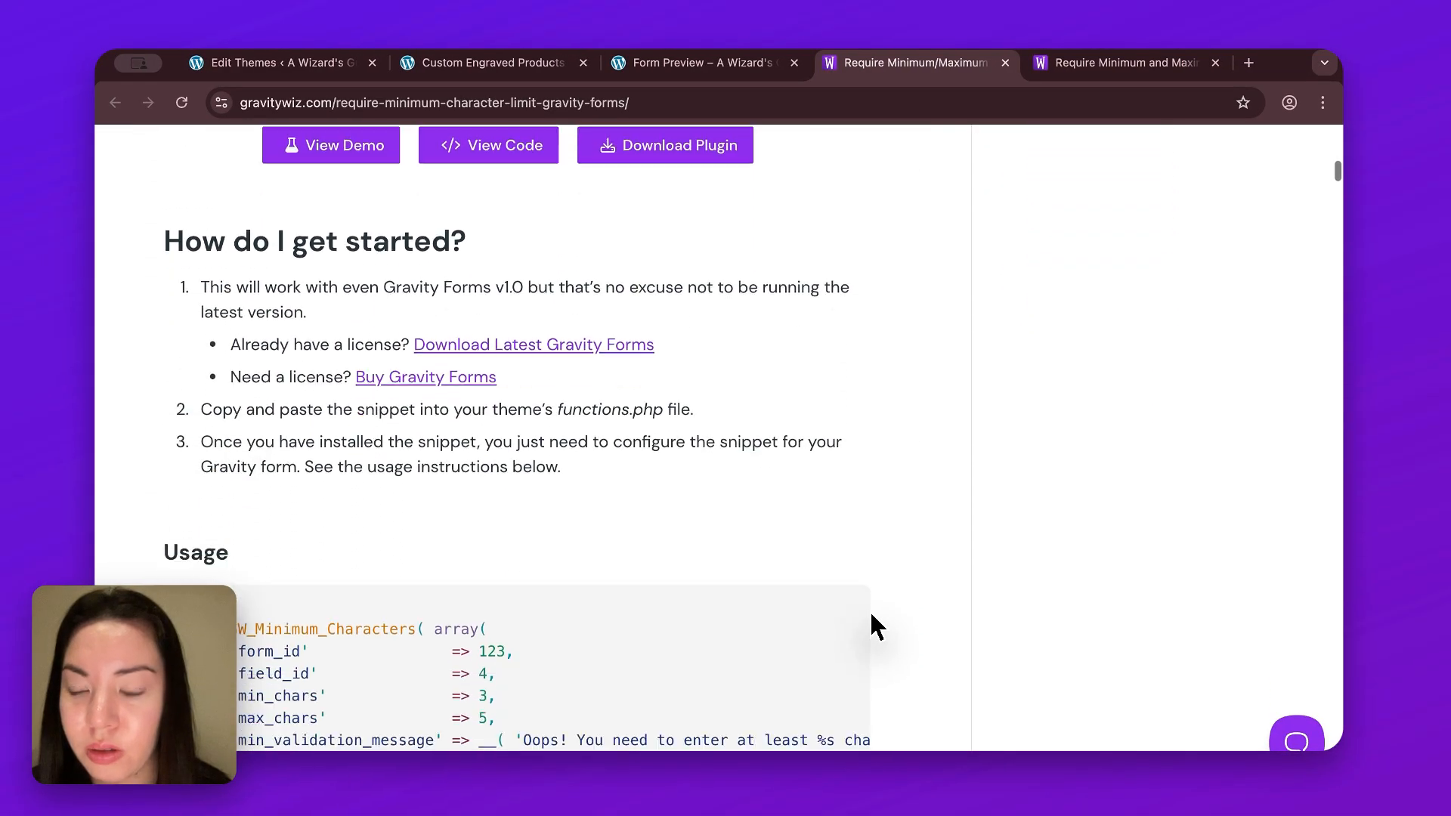
drag(194, 470, 288, 633)
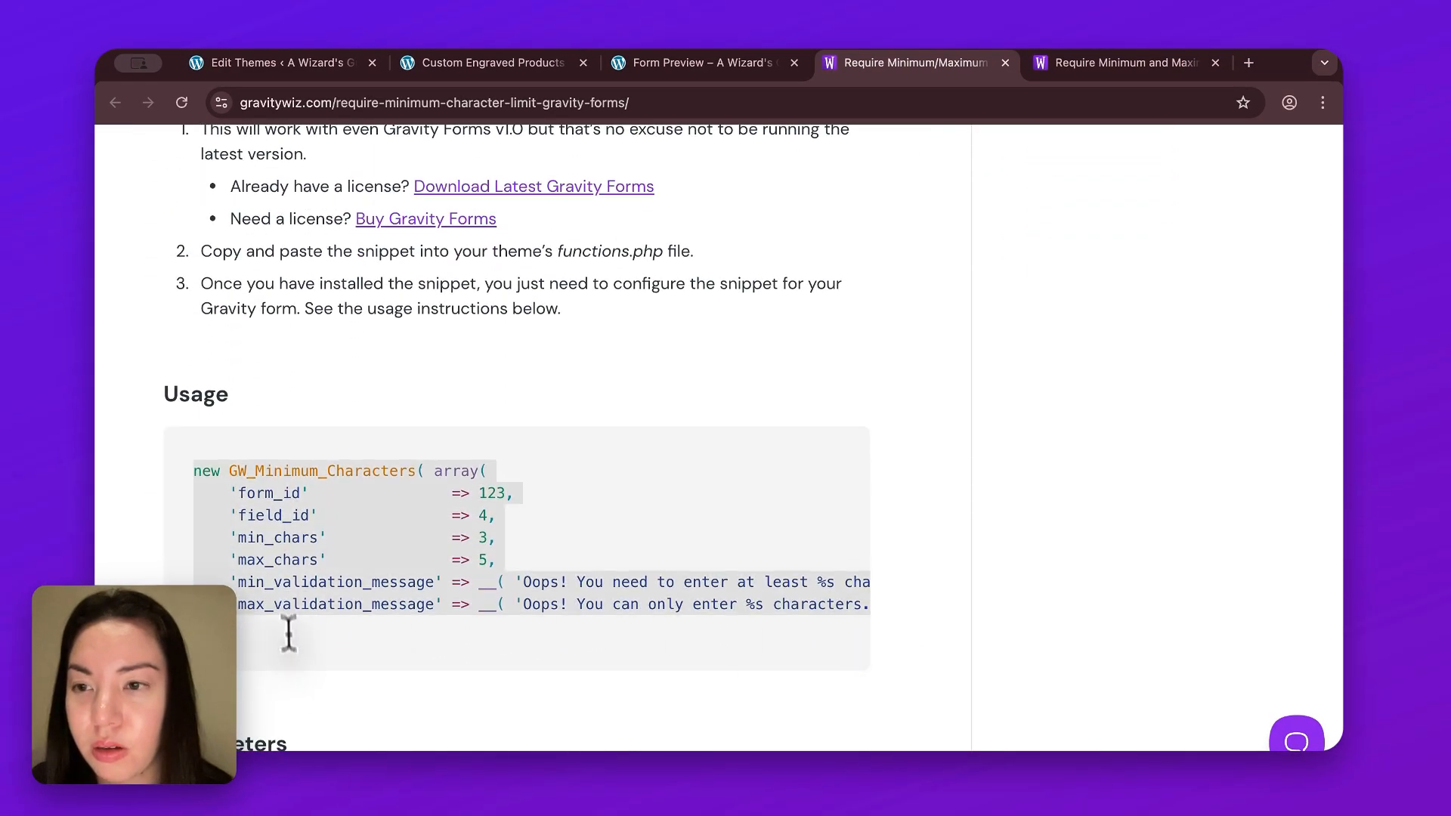
click(281, 550)
drag(193, 471, 272, 626)
right_click(284, 557)
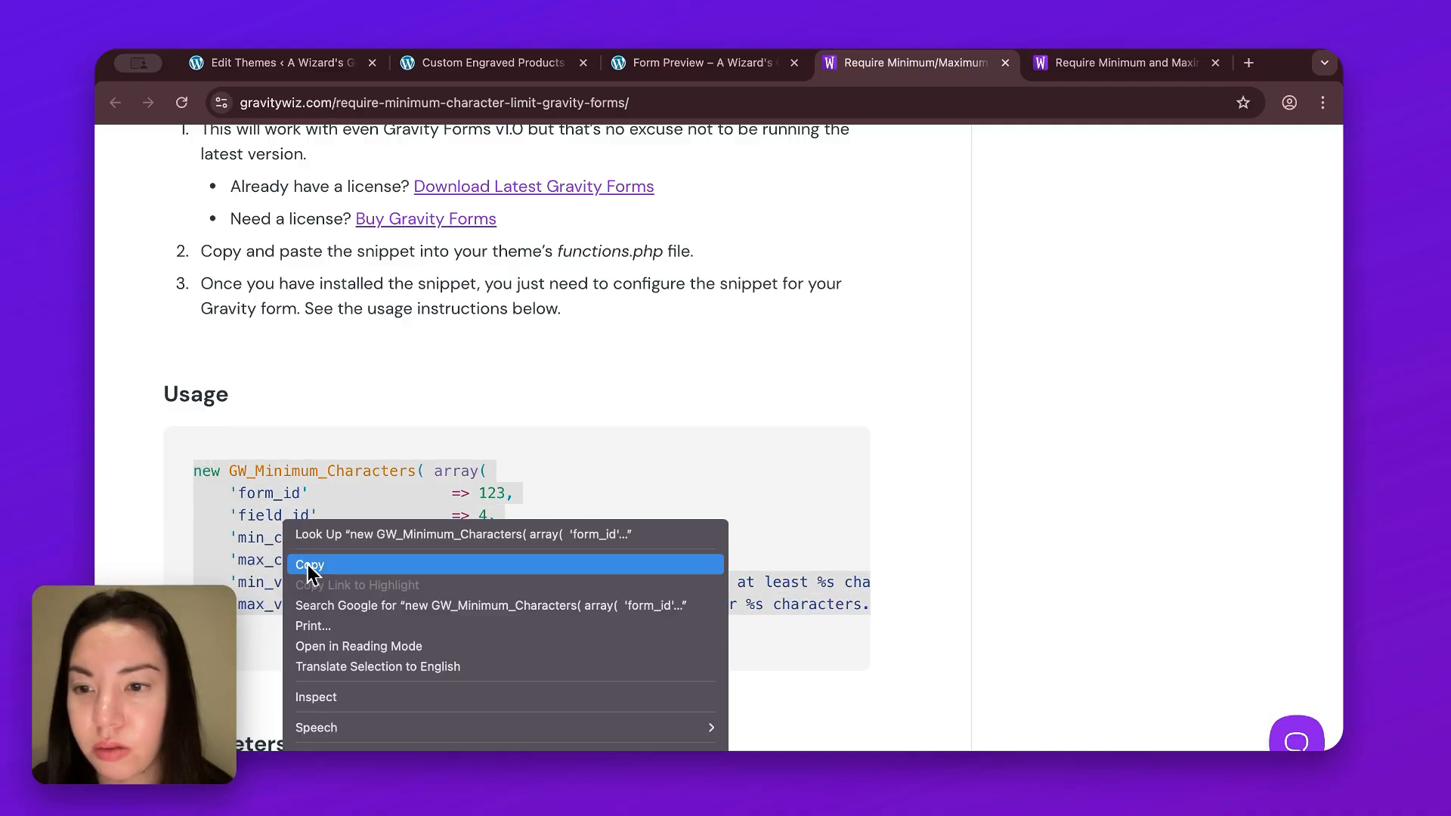
click(306, 564)
click(356, 557)
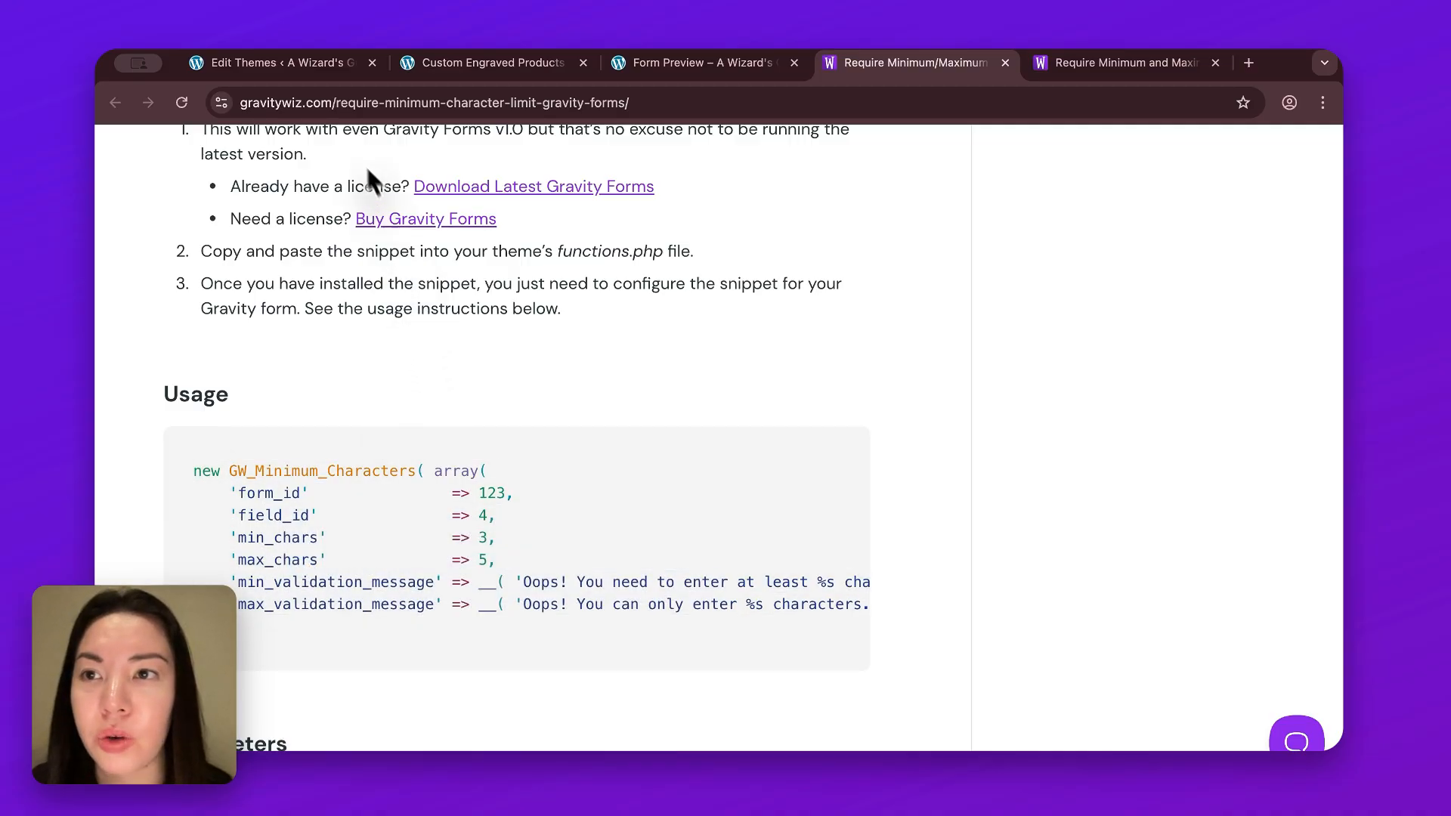
- Paste the GW_Minimum_Characters configuration into functions.php between the theme's header comment and the Gravity Wiz snippet
click(309, 66)
scroll(459, 449, up, 2)
scroll(459, 450, up, 5)
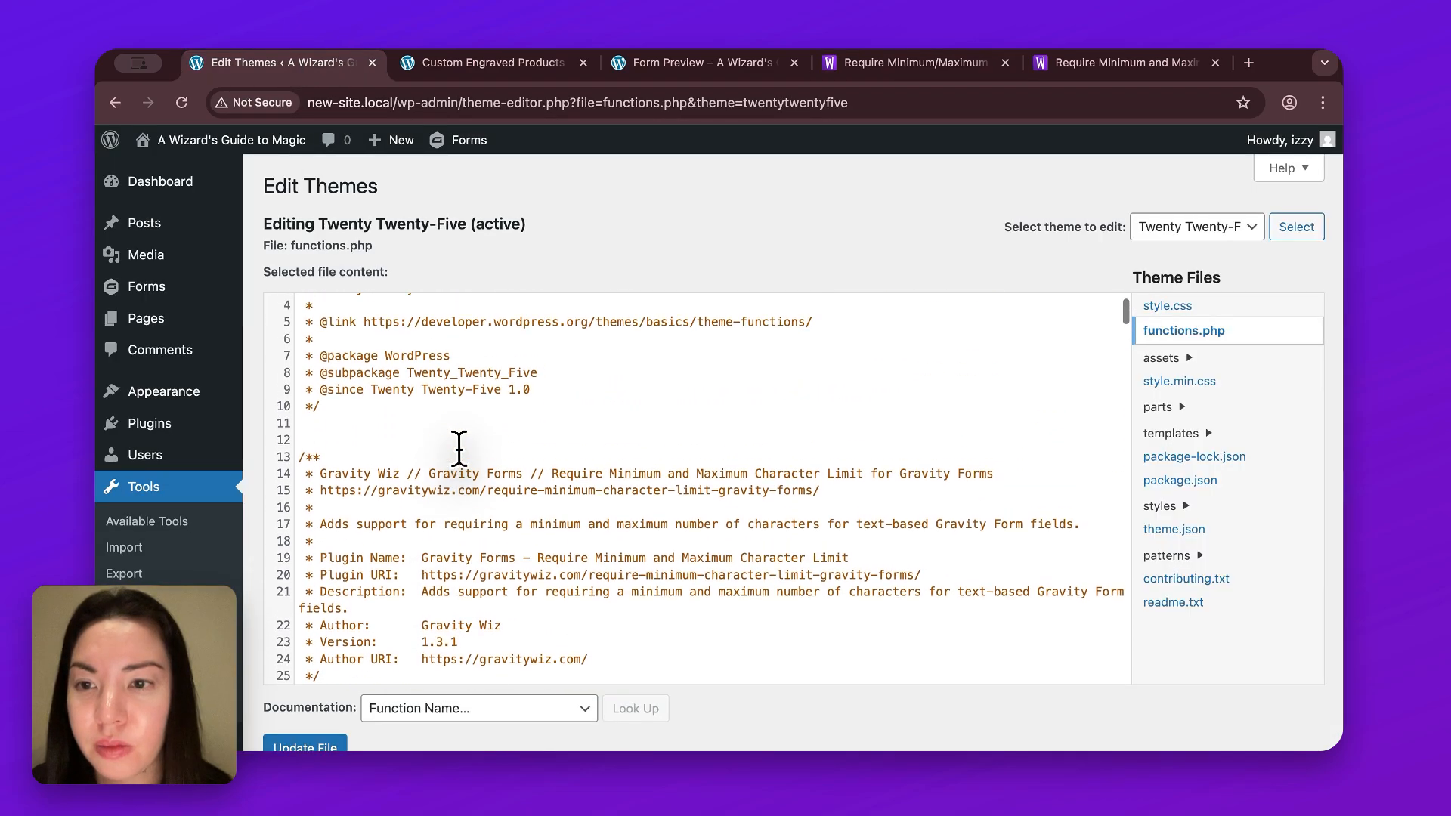
click(319, 472)
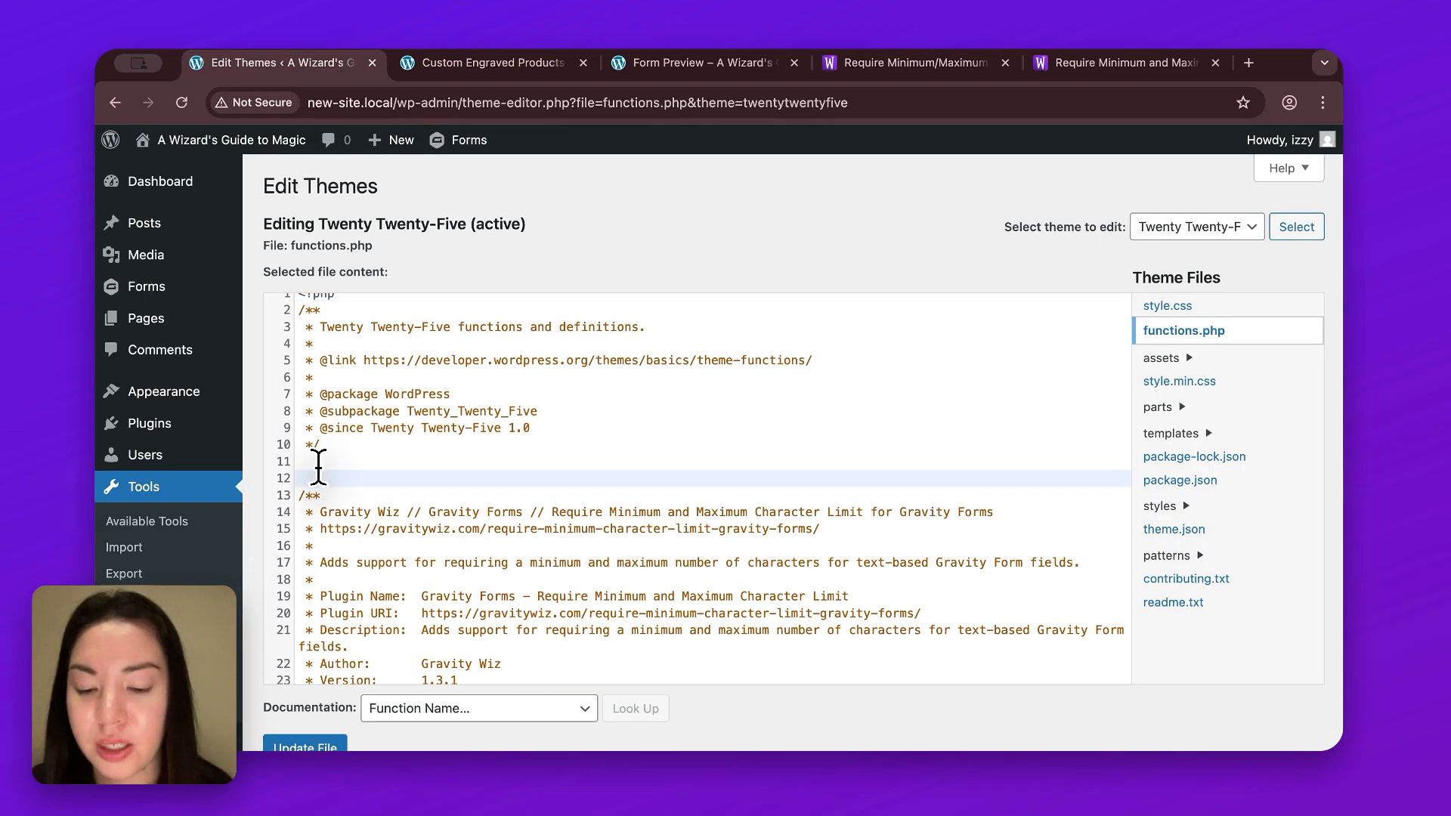
key(ctrl+v)
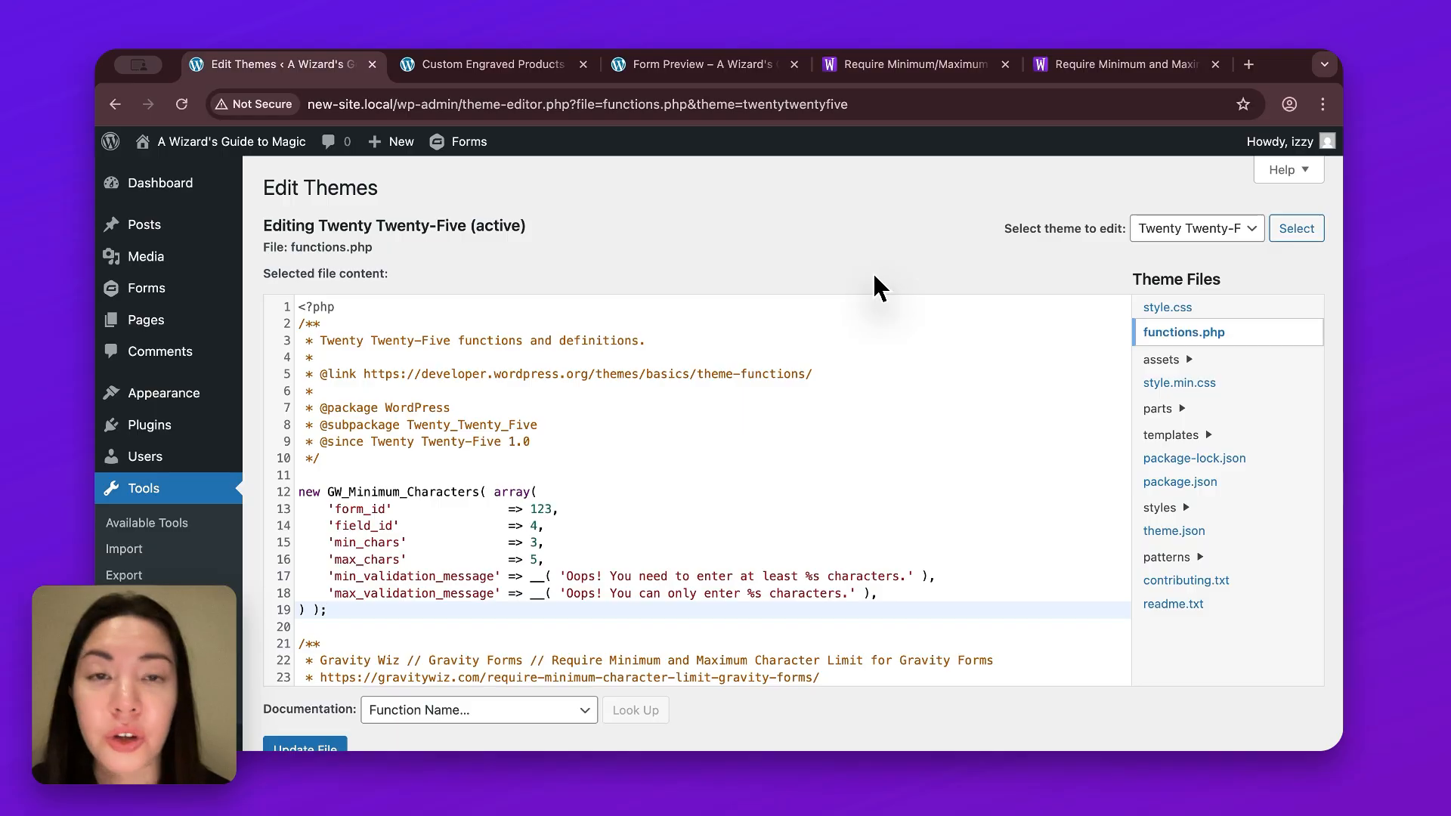
click(490, 476)
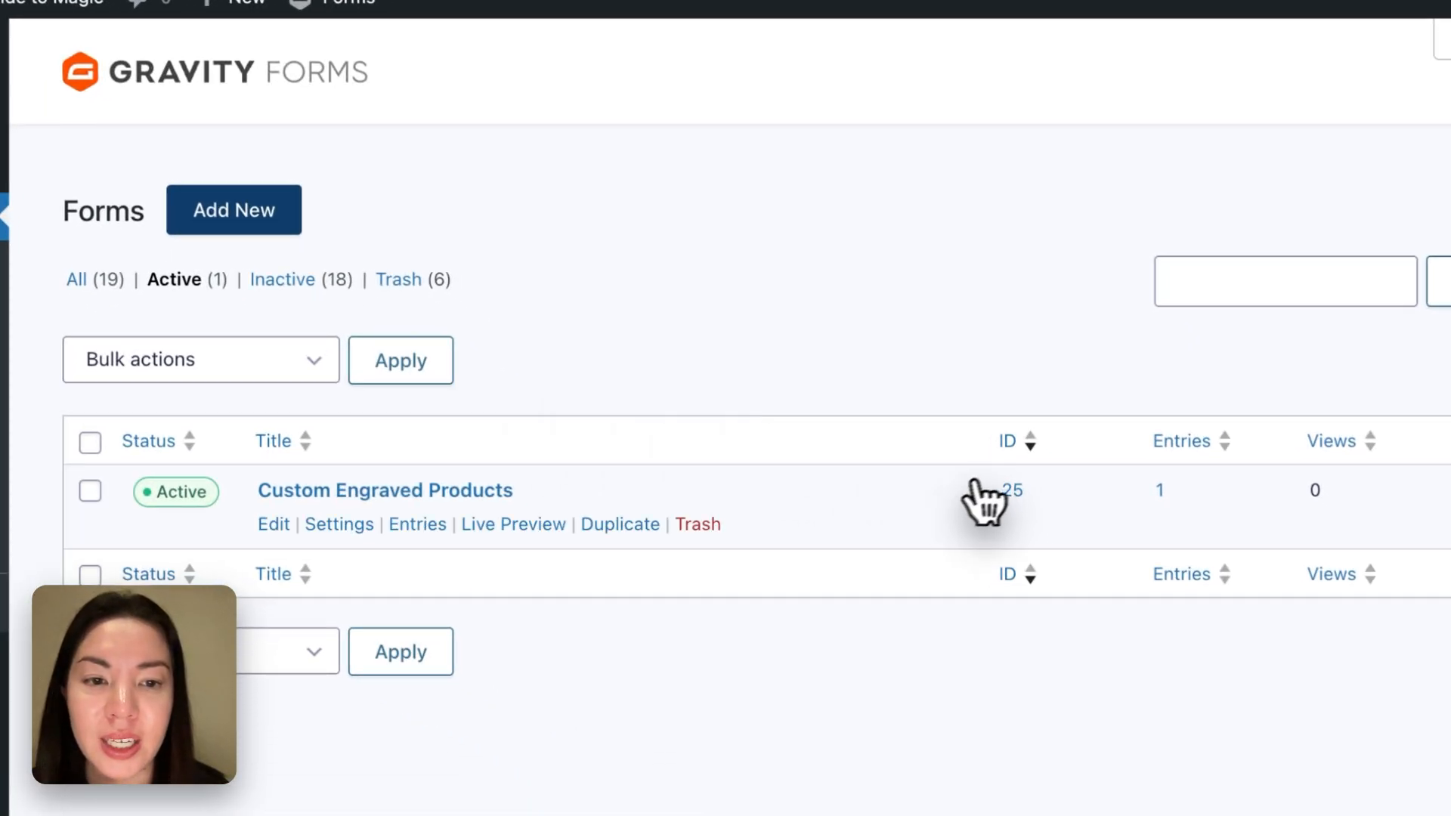
- Check the Custom Engraved Products form's ID in the forms list and set form_id to 25 in the configuration code
mouse_move(972, 492)
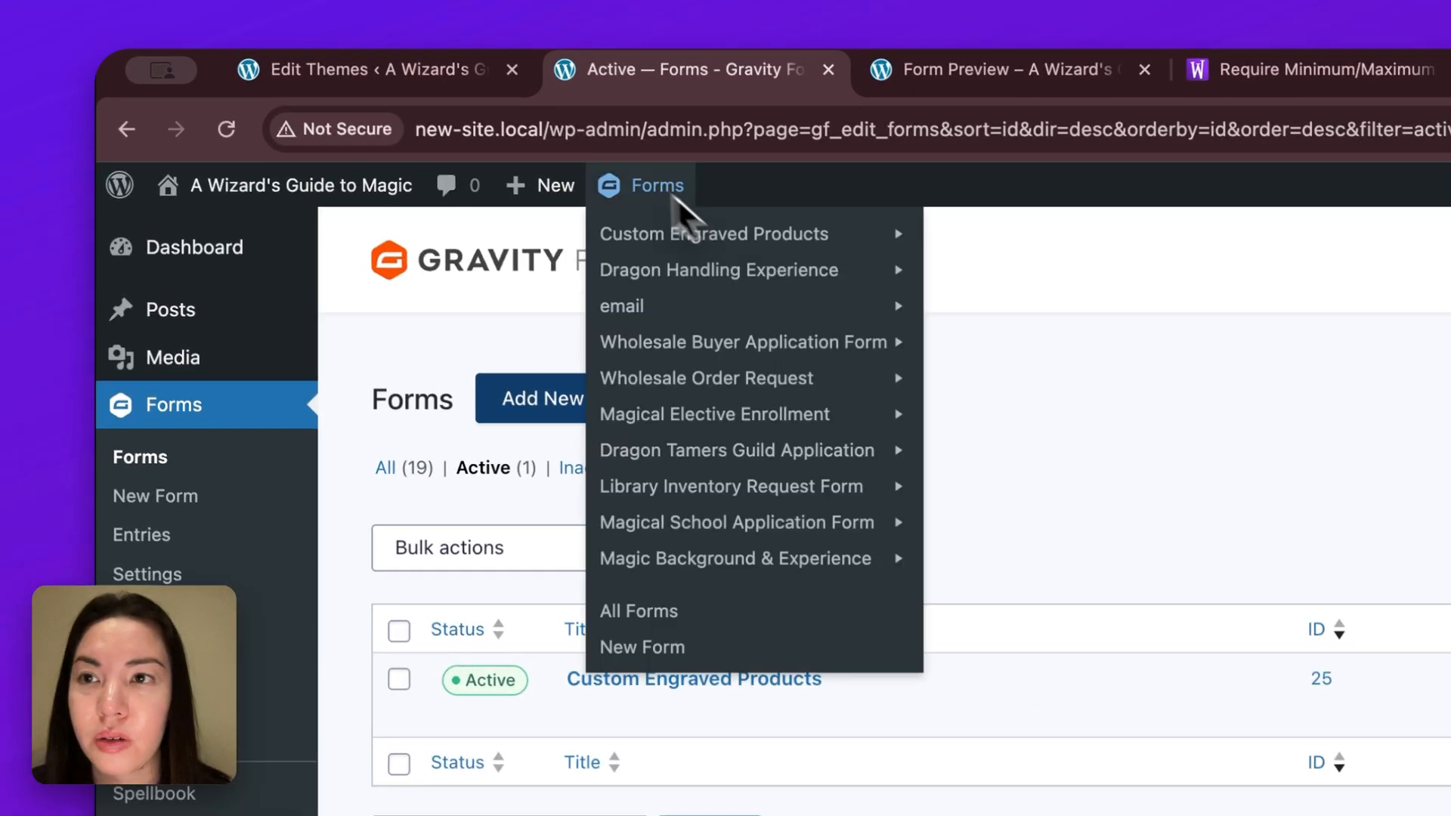
click(468, 76)
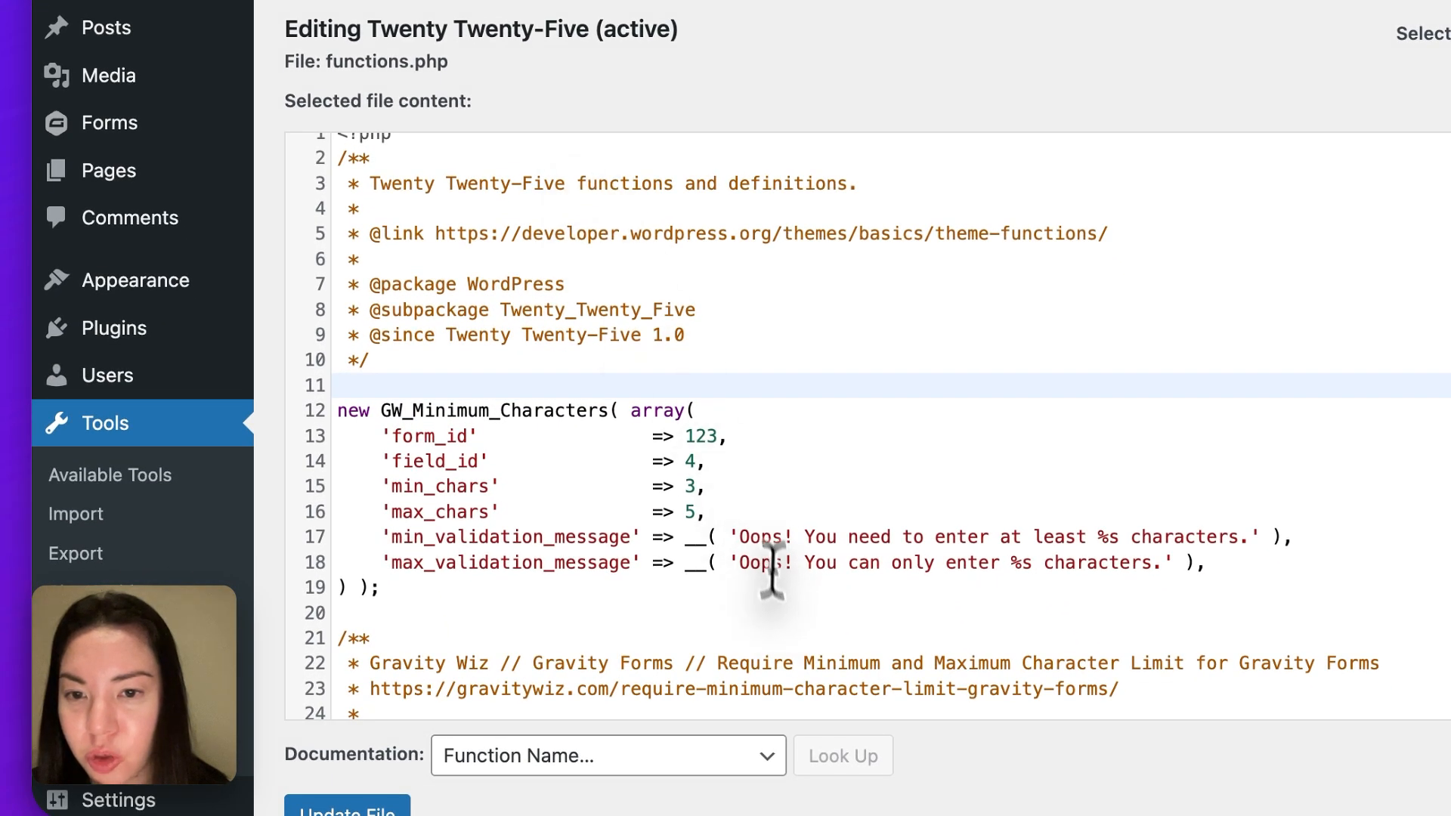
drag(717, 435, 685, 434)
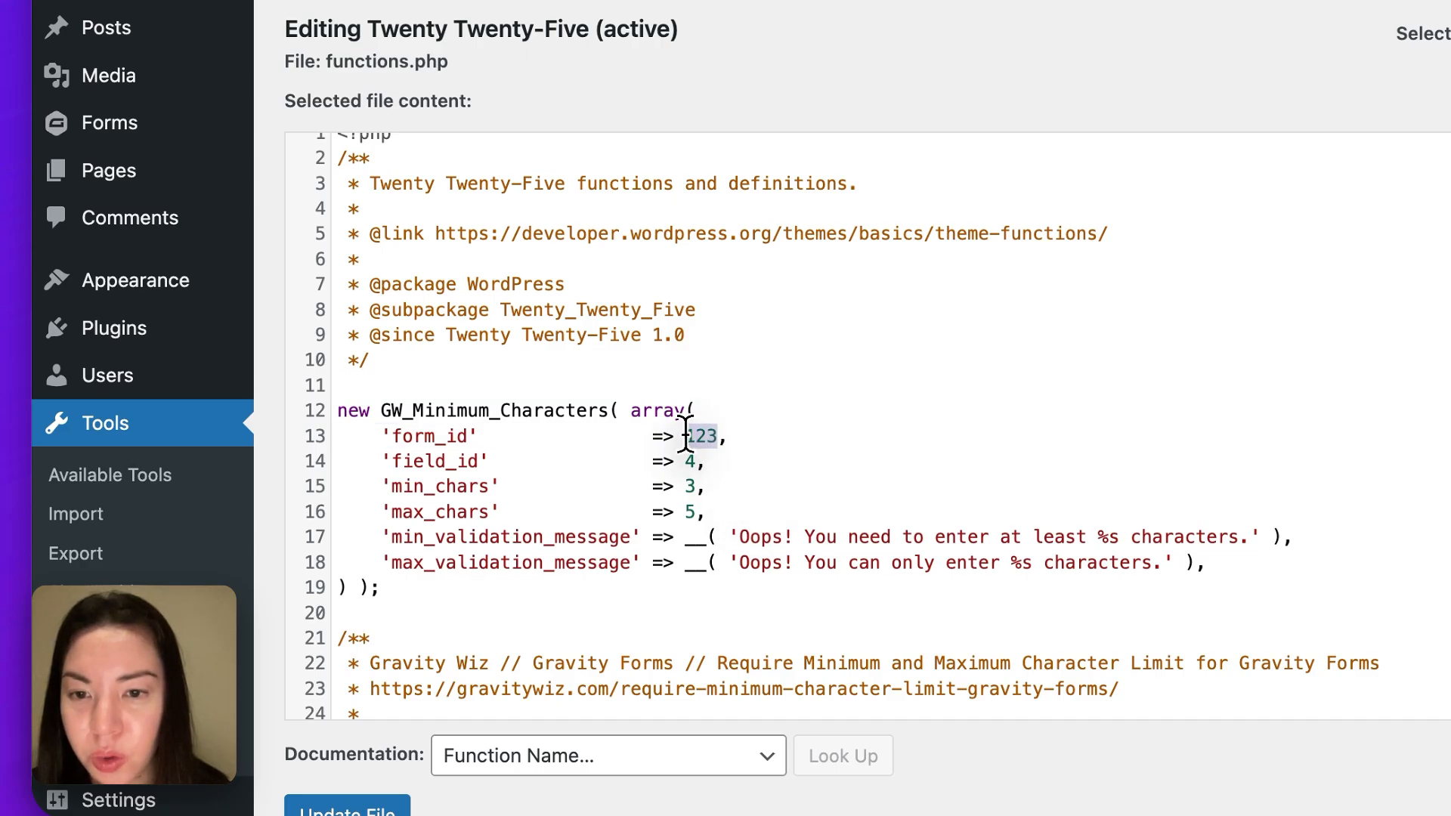
text(25)
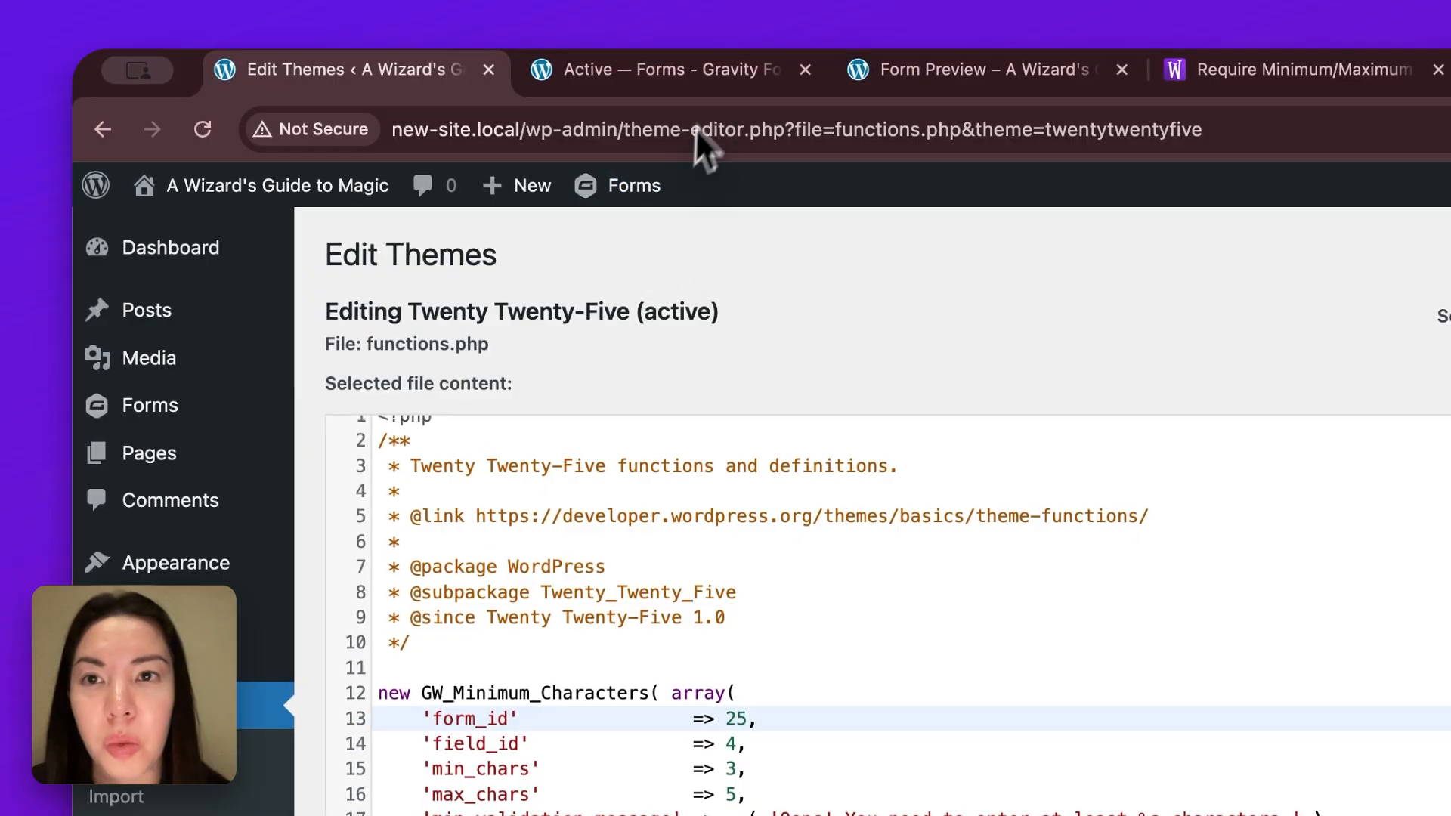
- Look up the Custom Message field's ID in the Custom Engraved Products form and compare it with field_id in functions.php
click(719, 78)
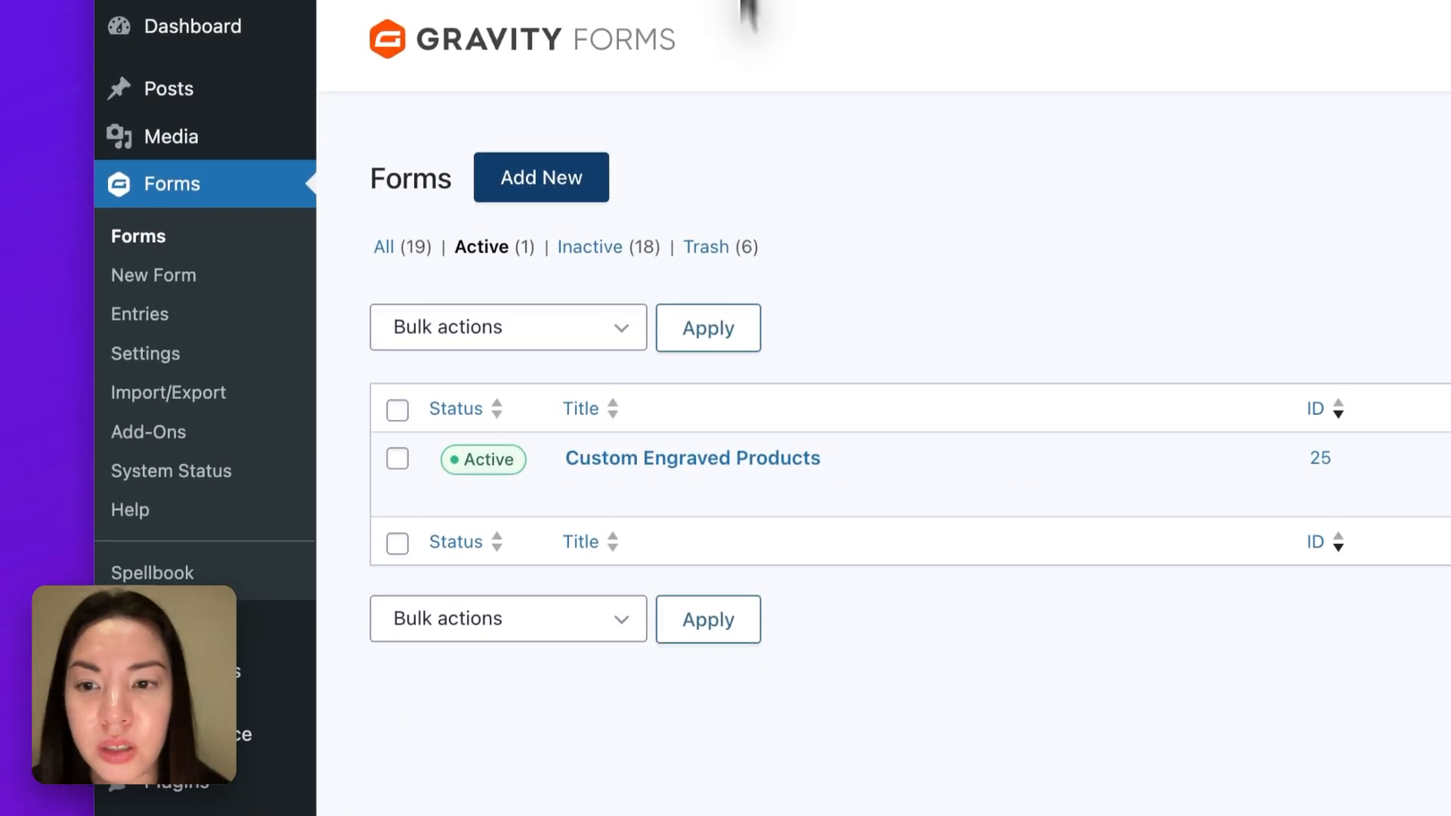
click(584, 491)
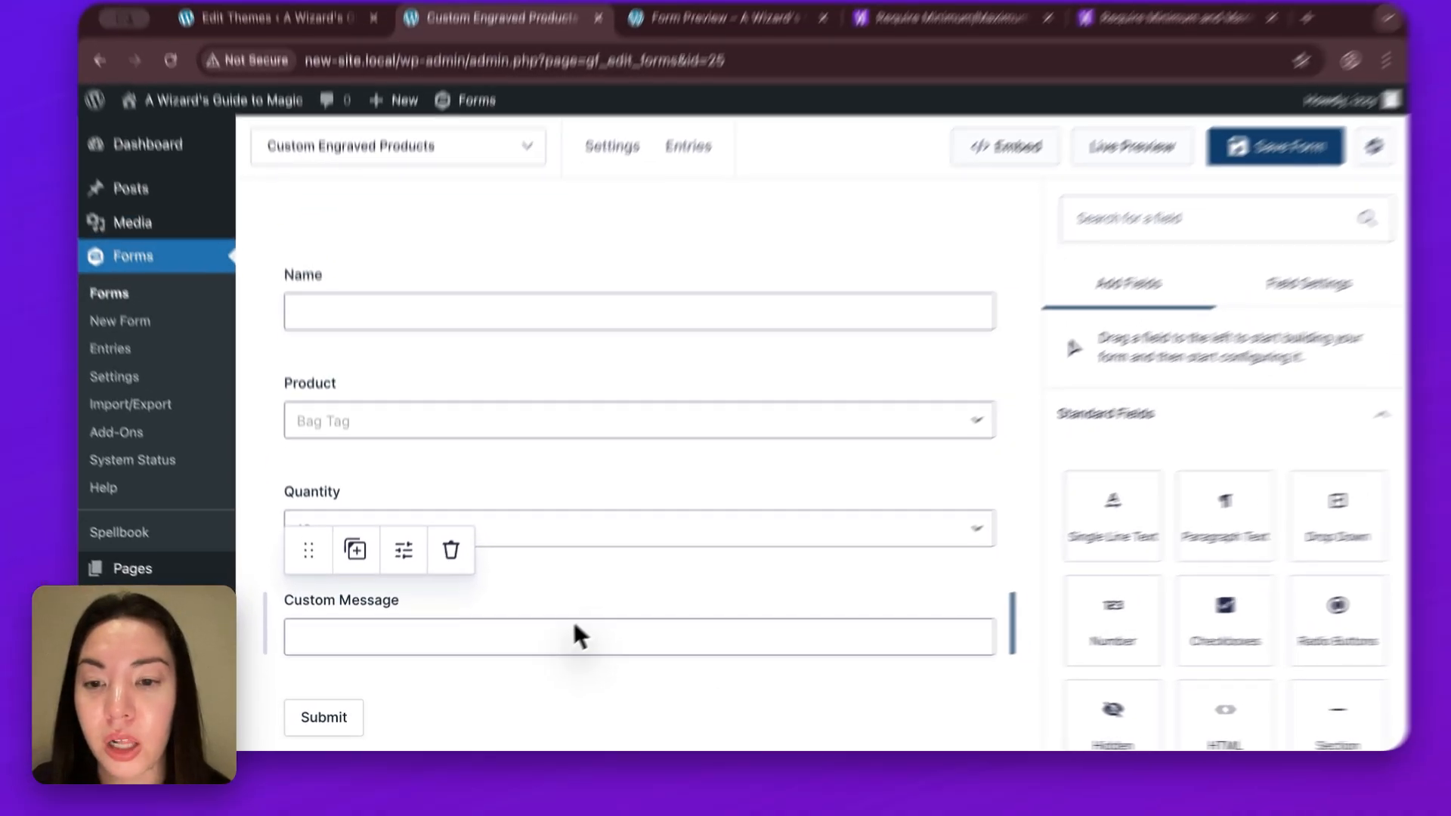
click(630, 593)
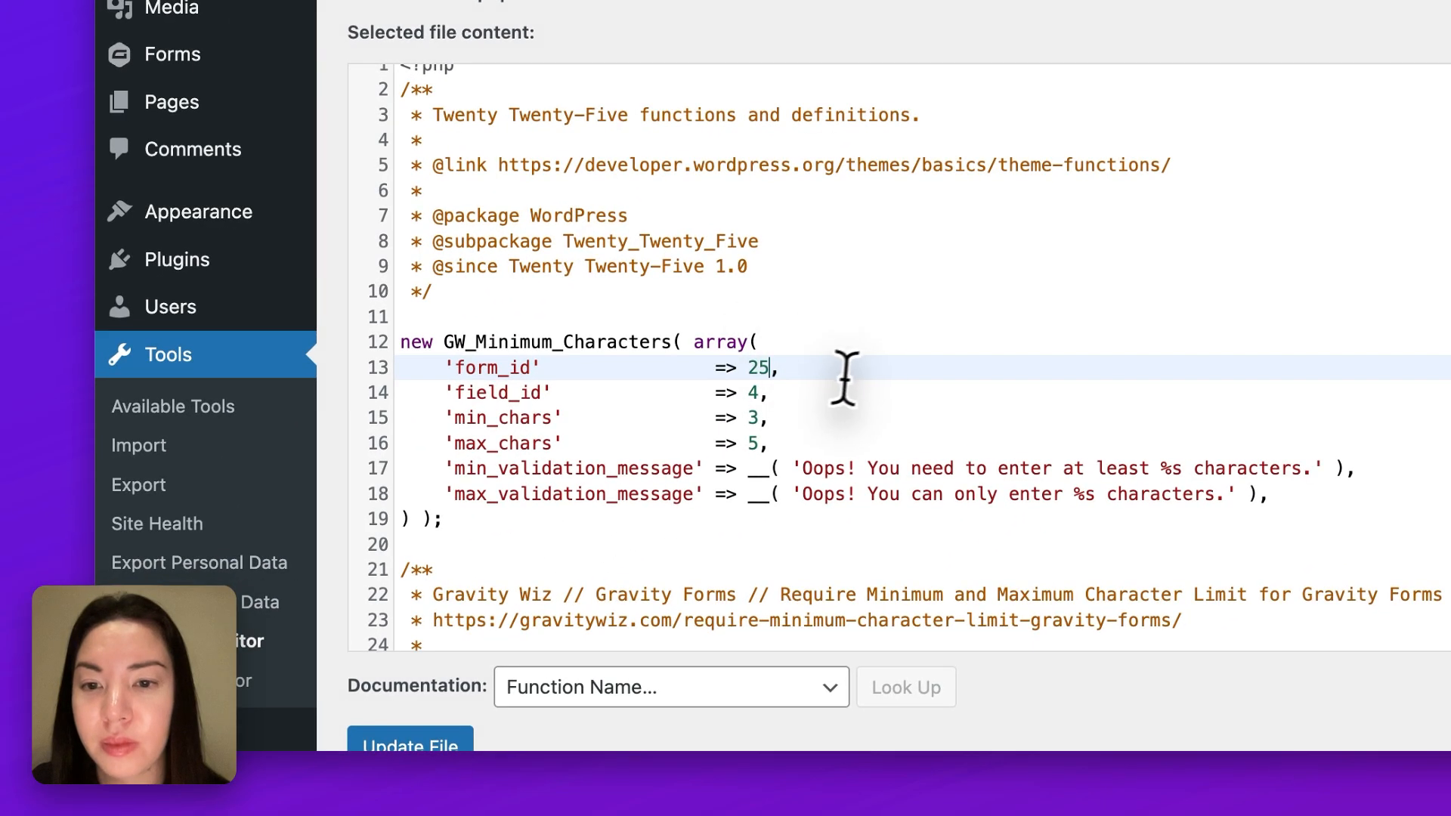
click(765, 369)
click(756, 393)
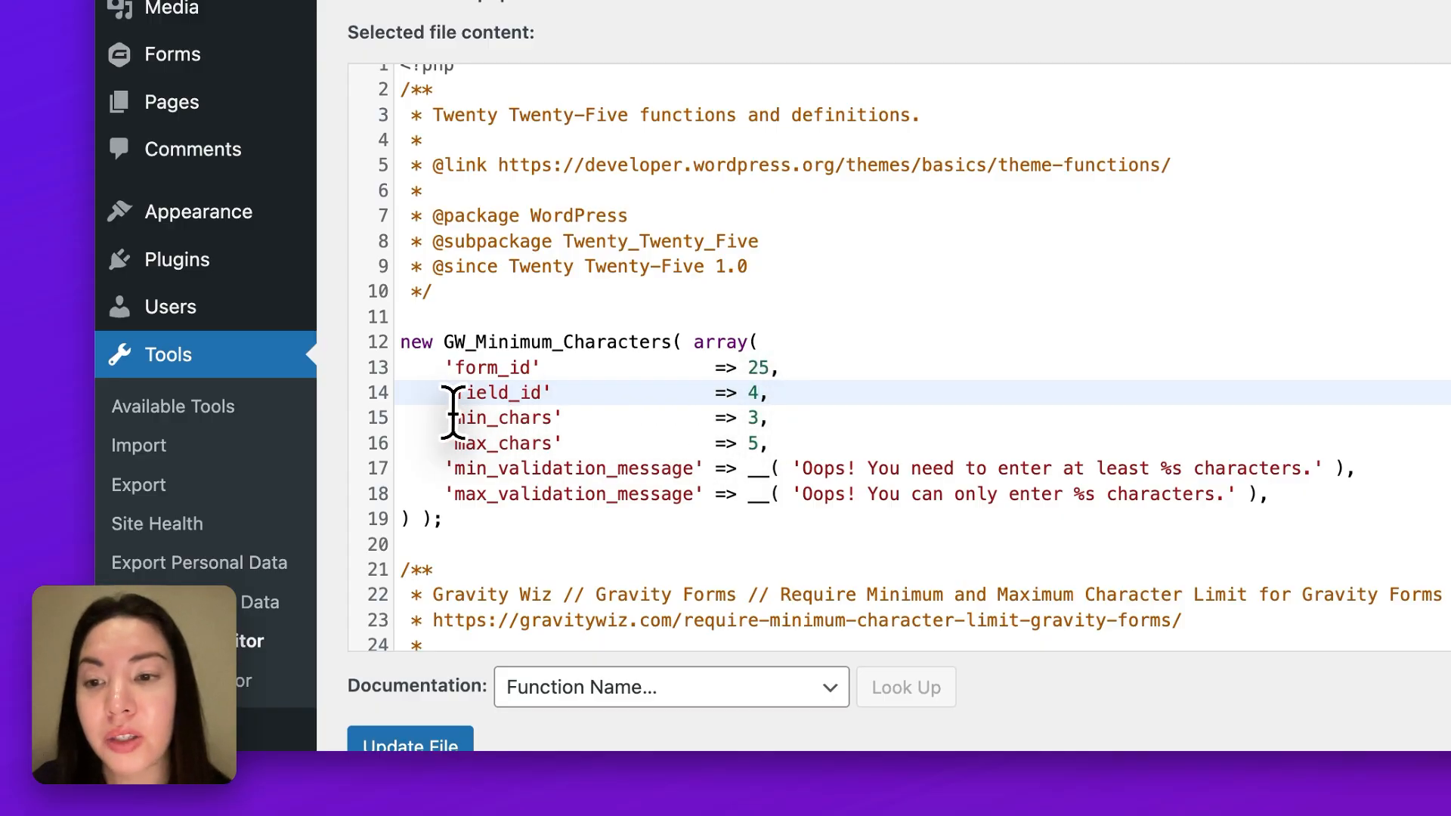
- Set min_chars to 8 in the GW_Minimum_Characters configuration in functions.php
double_click(501, 417)
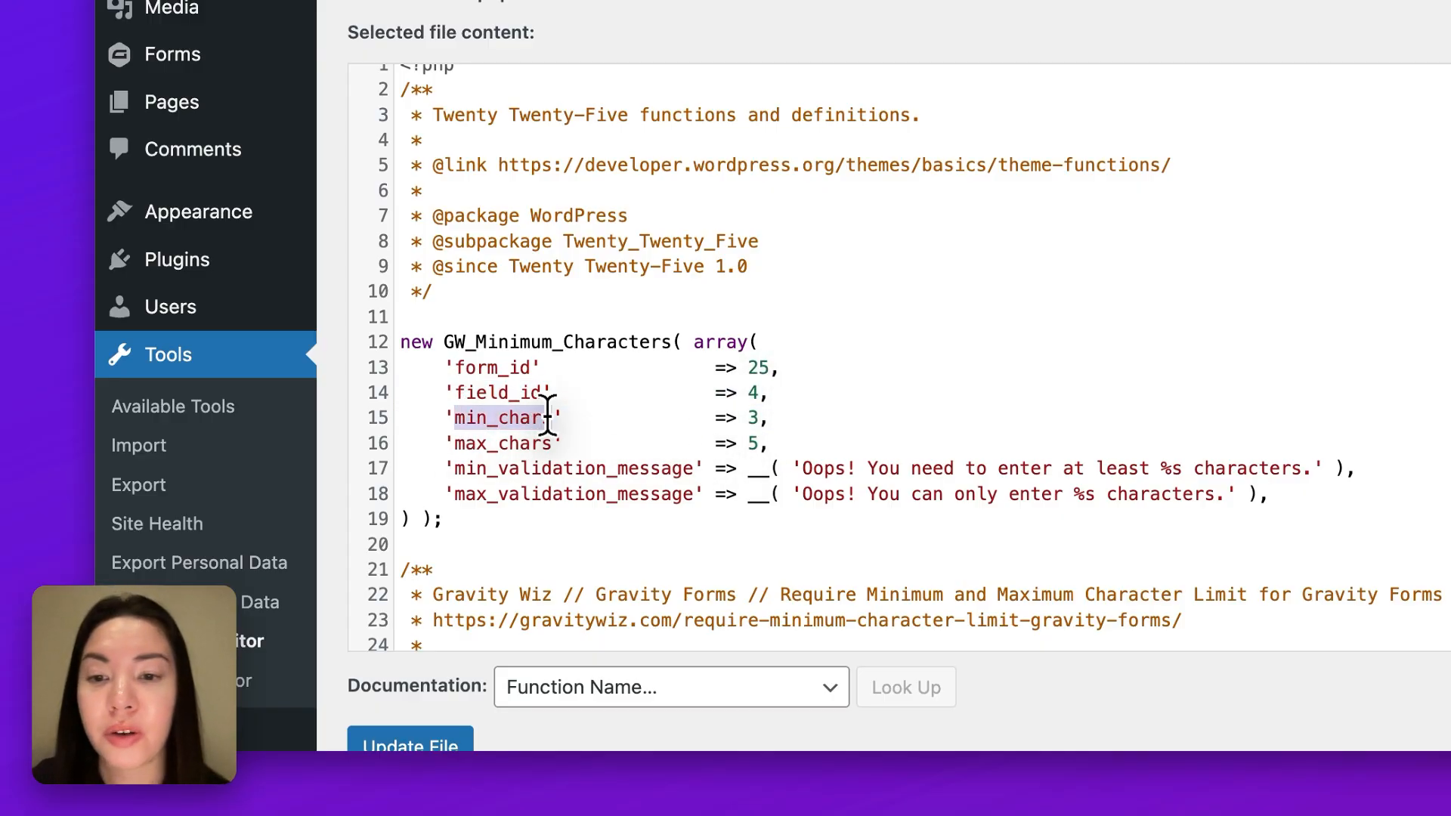
click(759, 417)
key(BackSpace)
text(8)
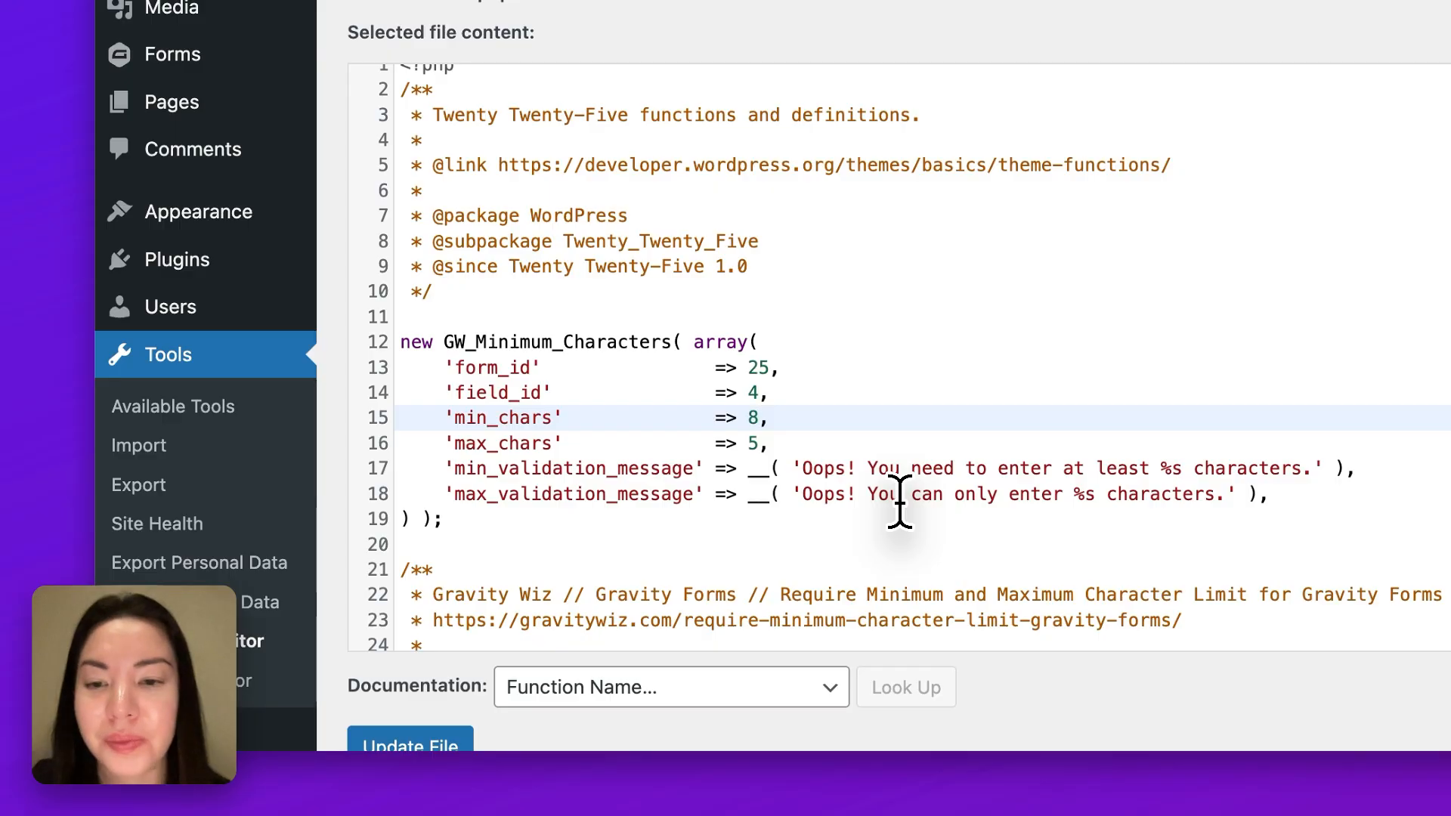
- Set max_chars to 30 in the GW_Minimum_Characters configuration and save functions.php
click(795, 439)
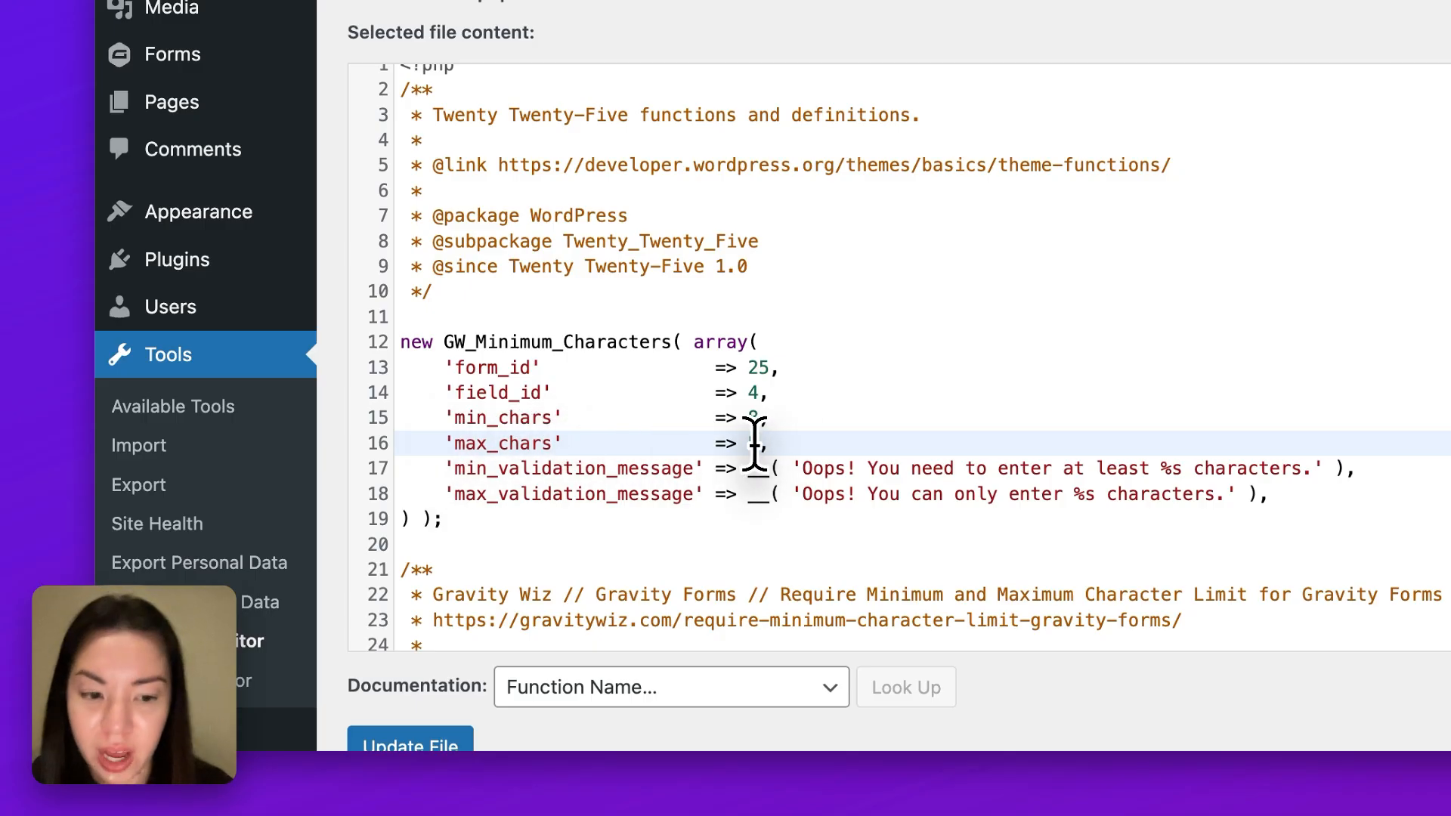
text(0)
click(1364, 461)
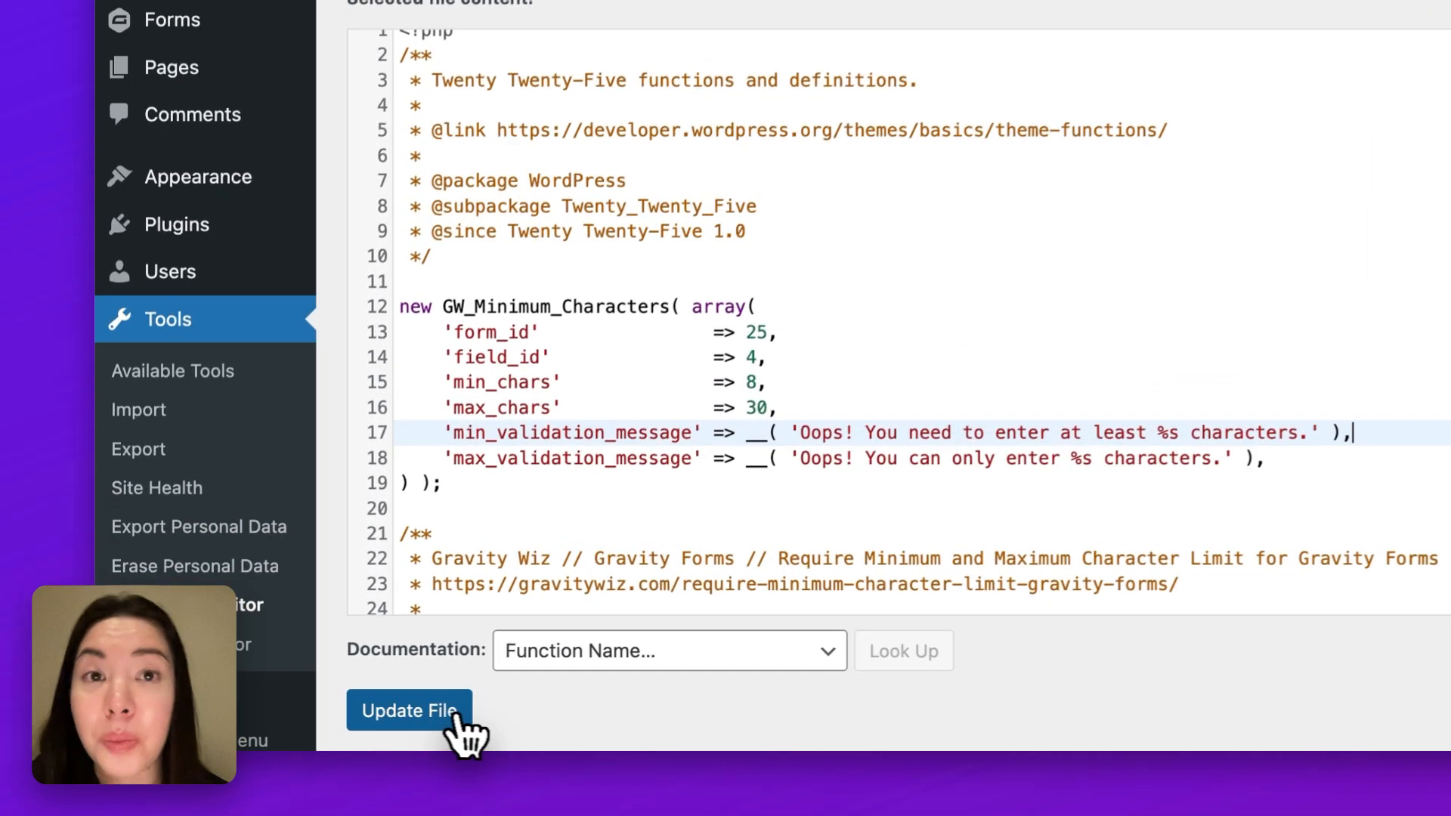
click(457, 714)
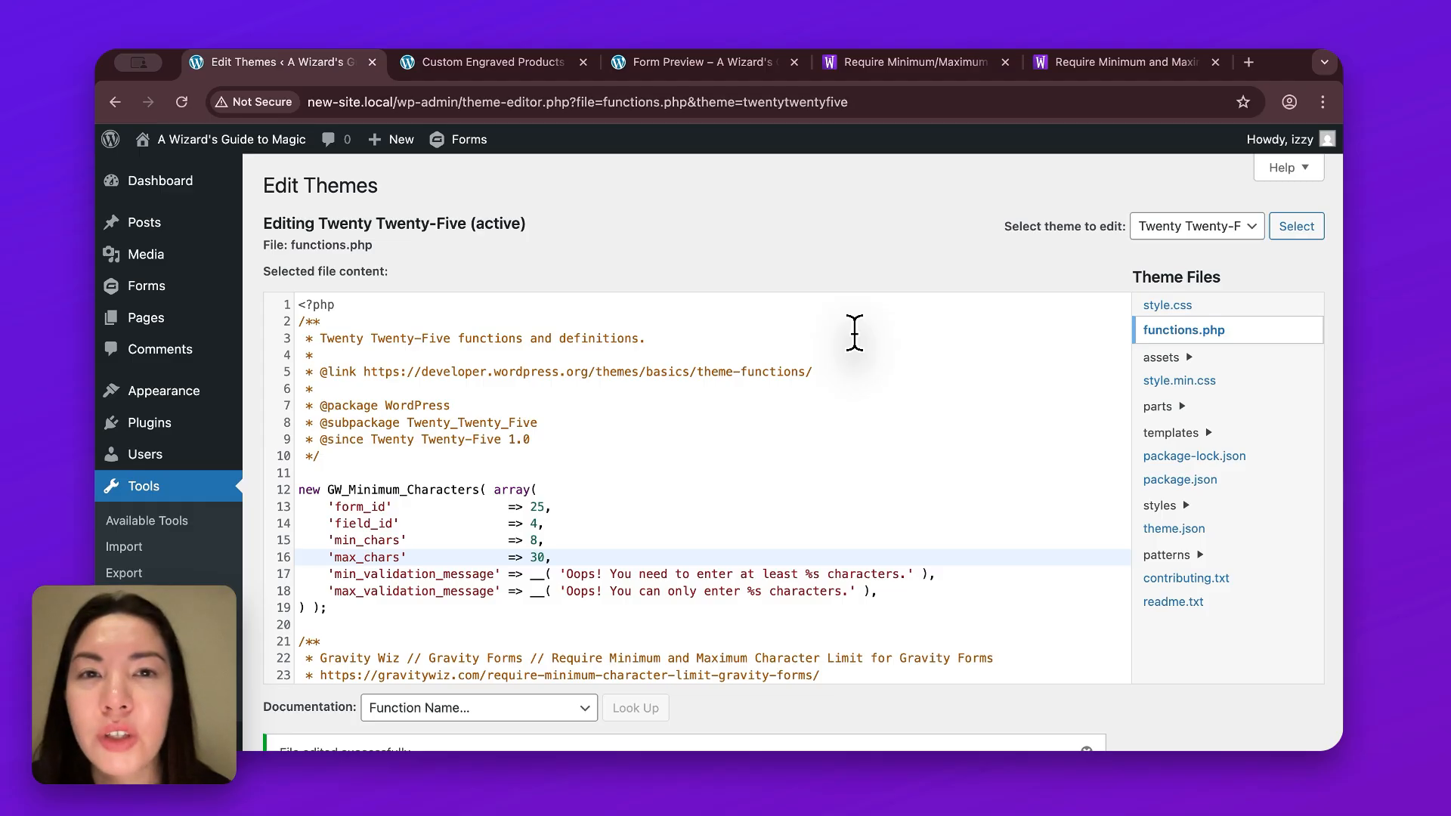
drag(298, 489, 382, 607)
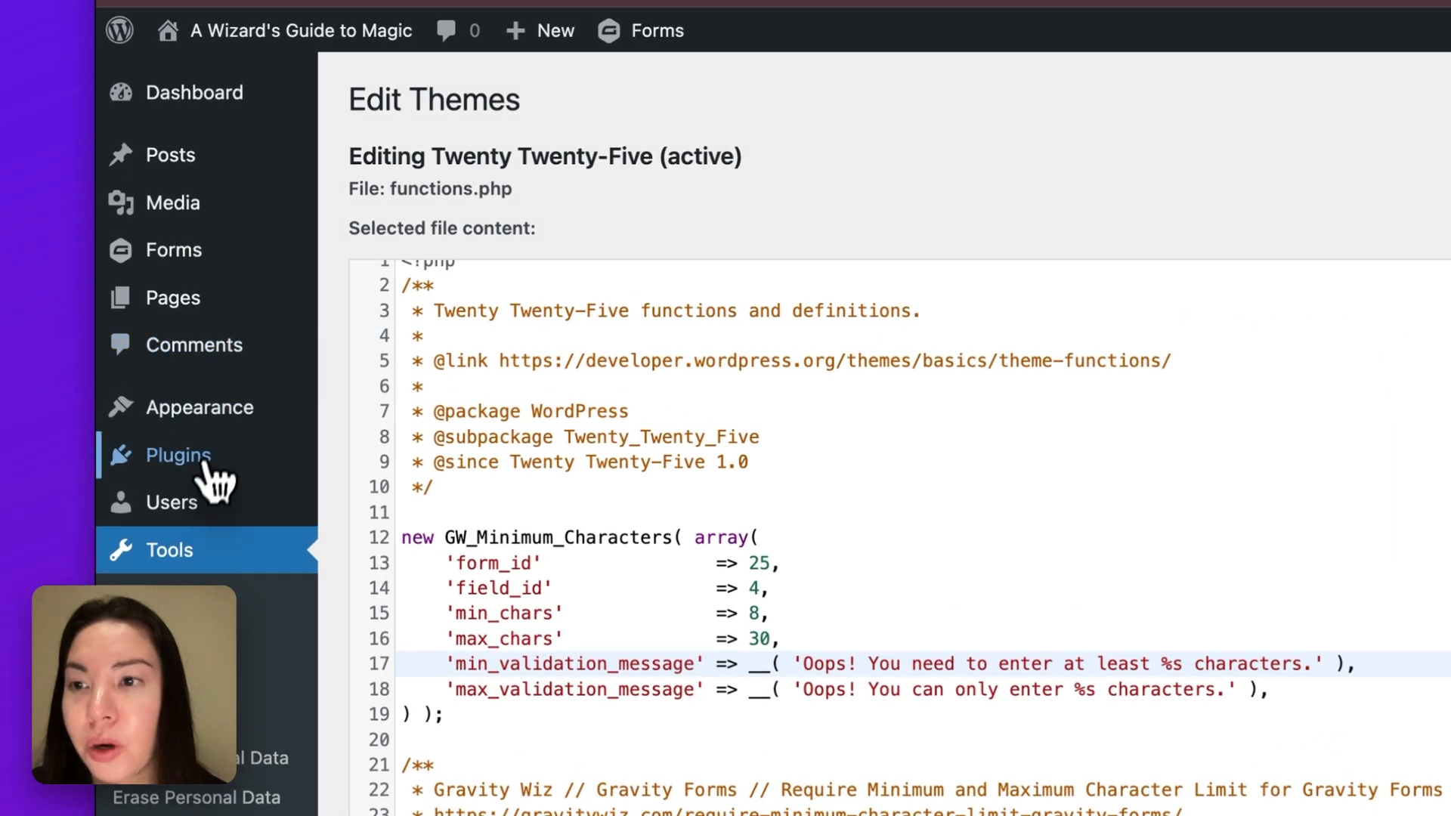
- Open the live preview of the Custom Engraved Products form from the forms list
mouse_move(162, 276)
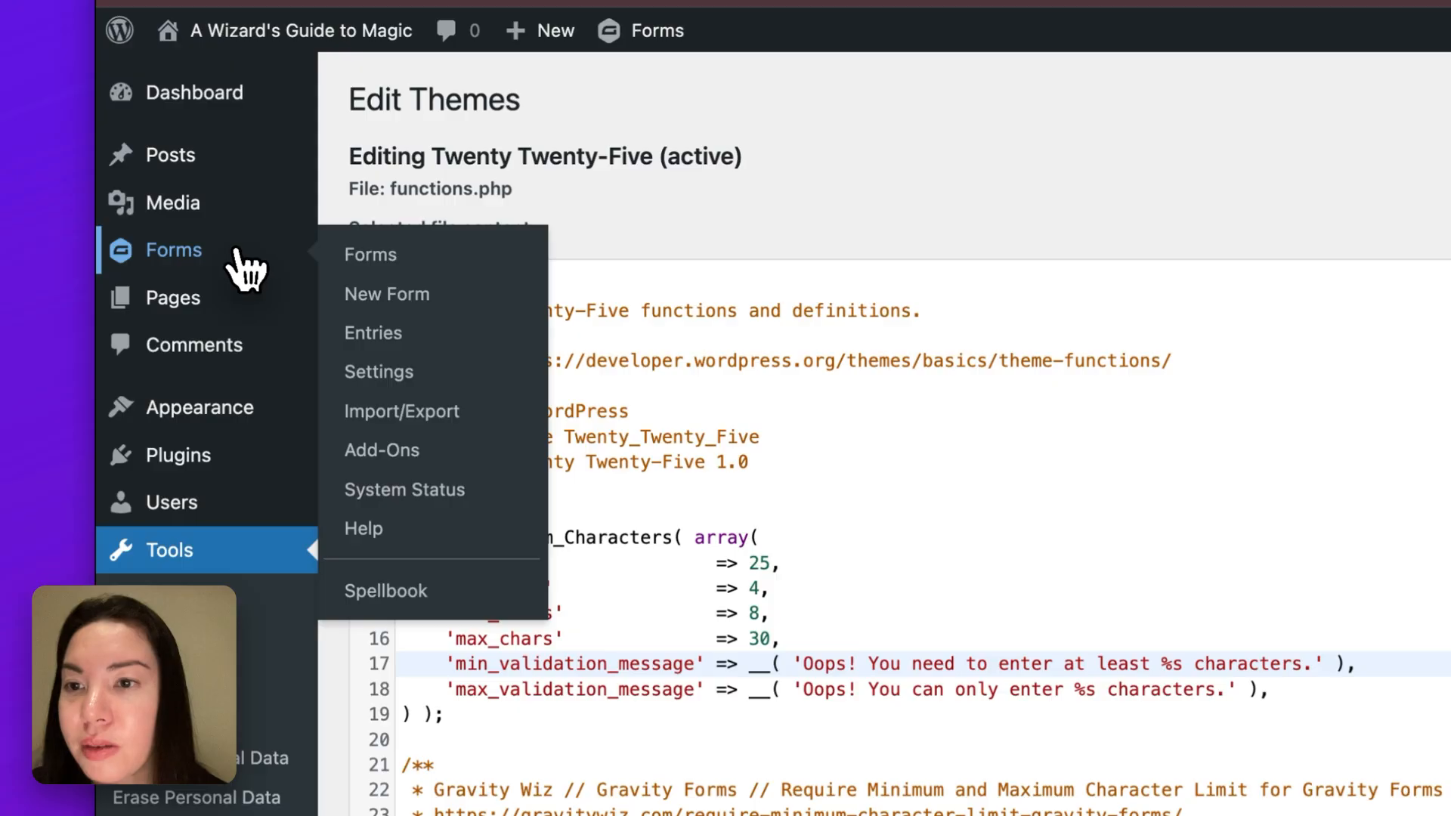
click(230, 251)
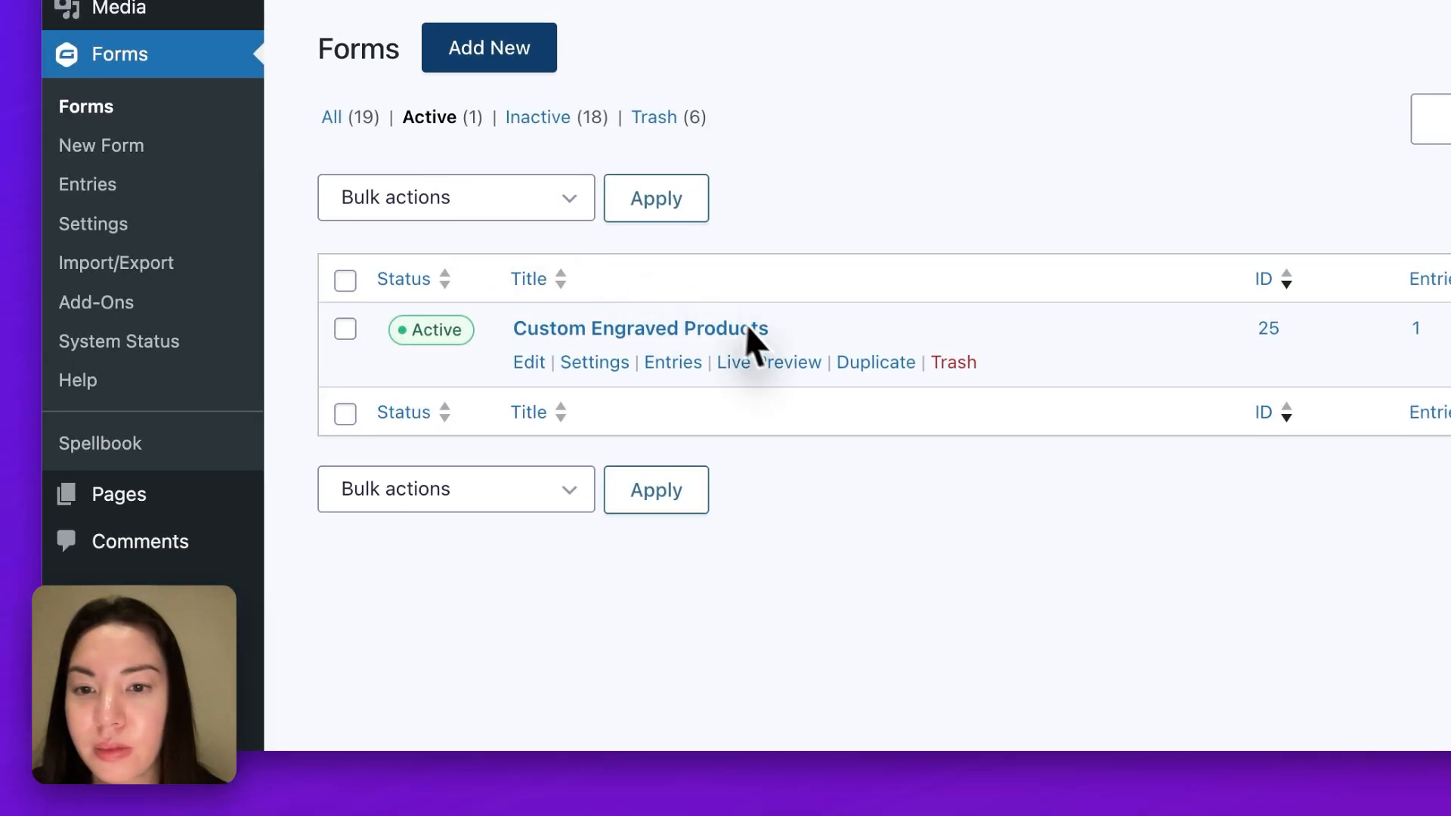
mouse_move(810, 451)
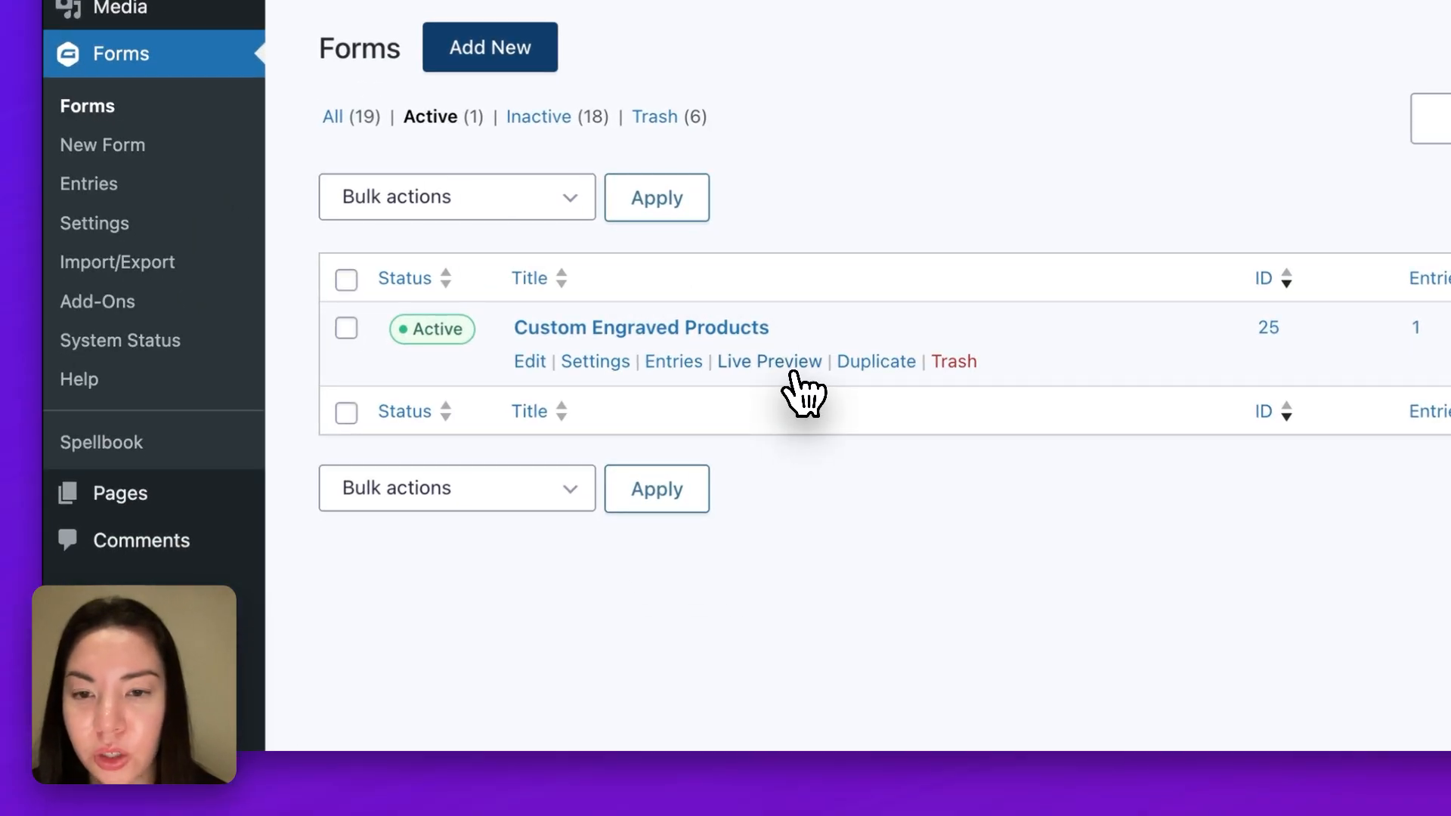
click(756, 369)
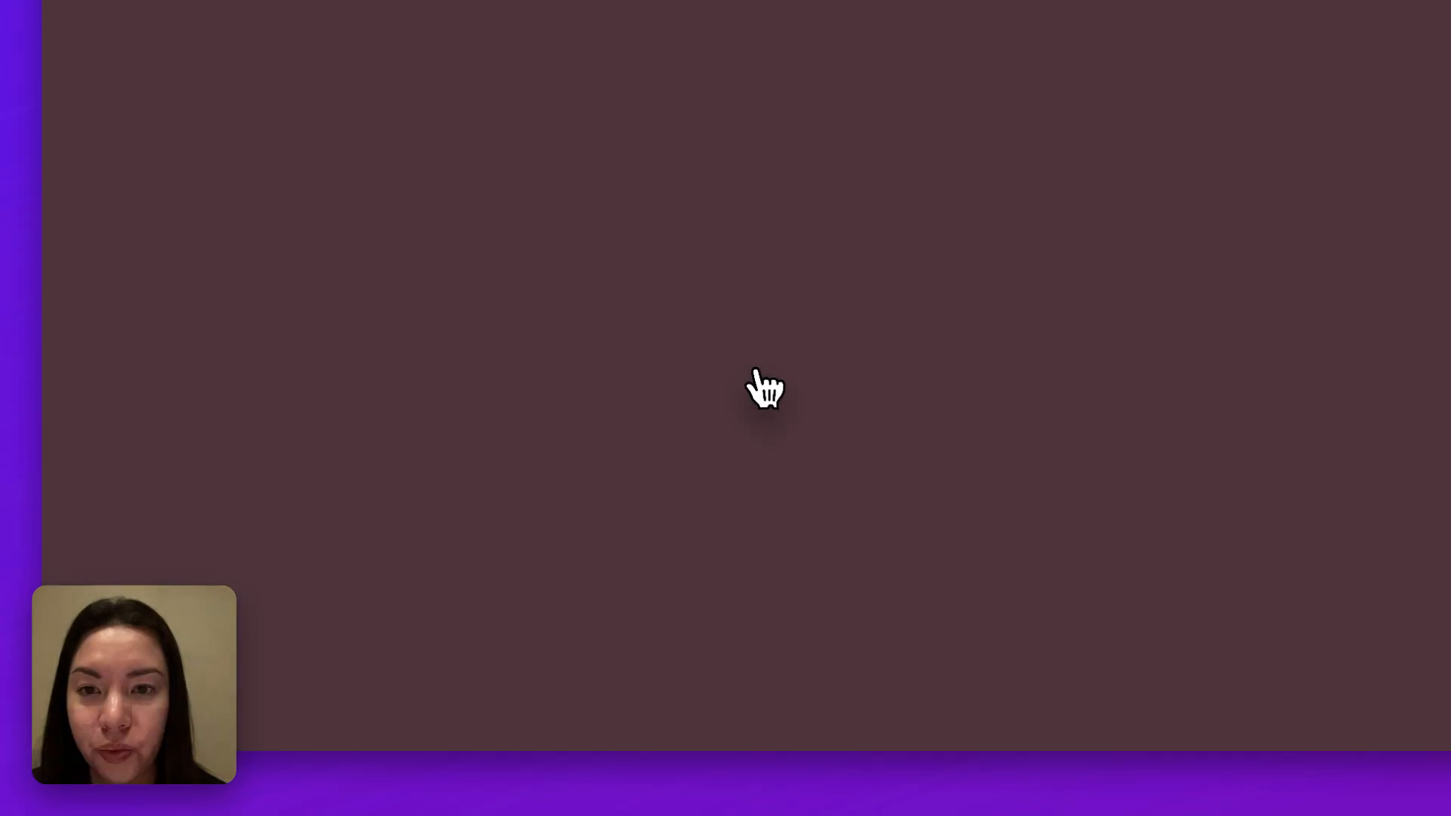
scroll(680, 508, down, 2)
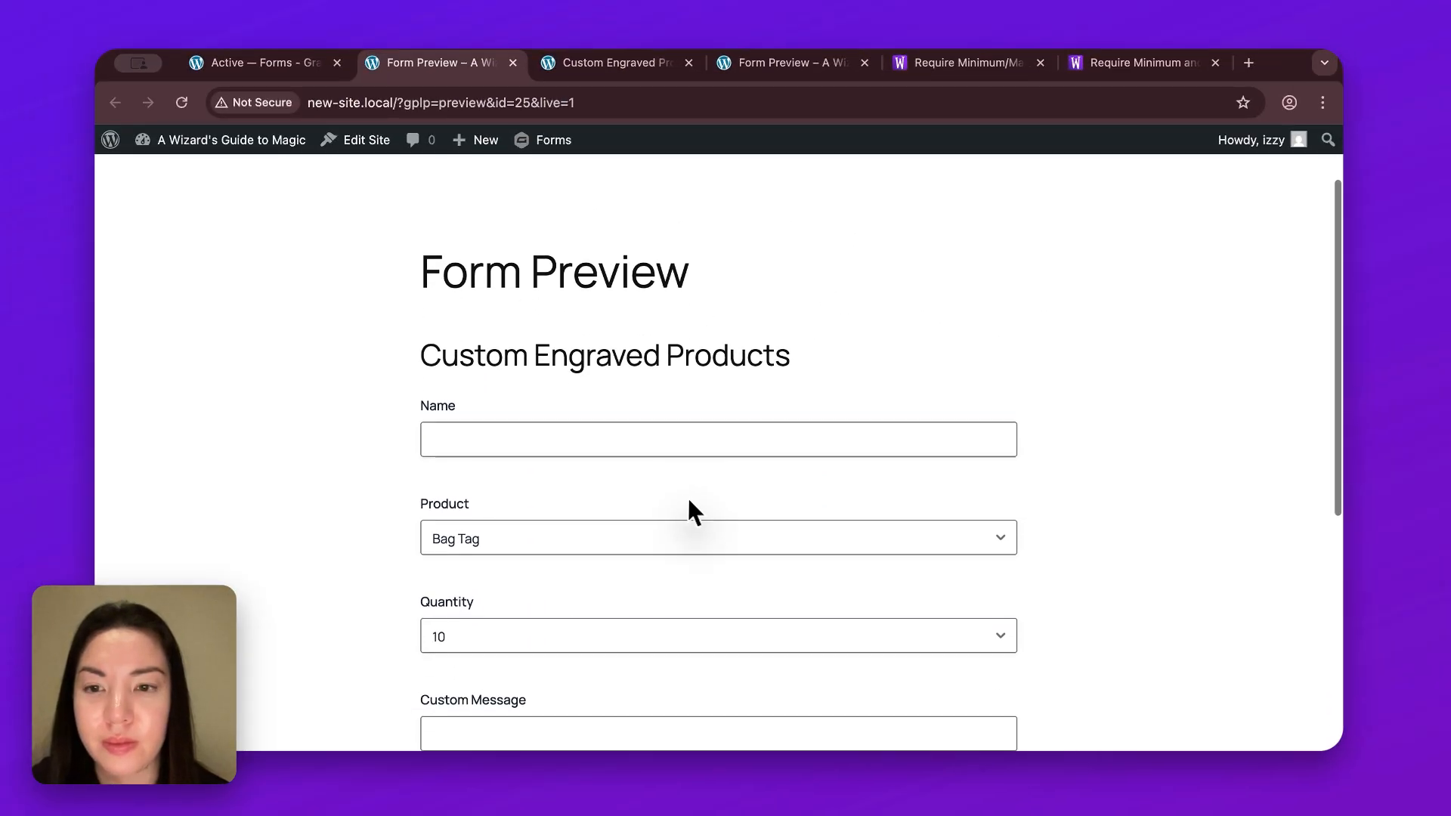
scroll(692, 510, down, 1)
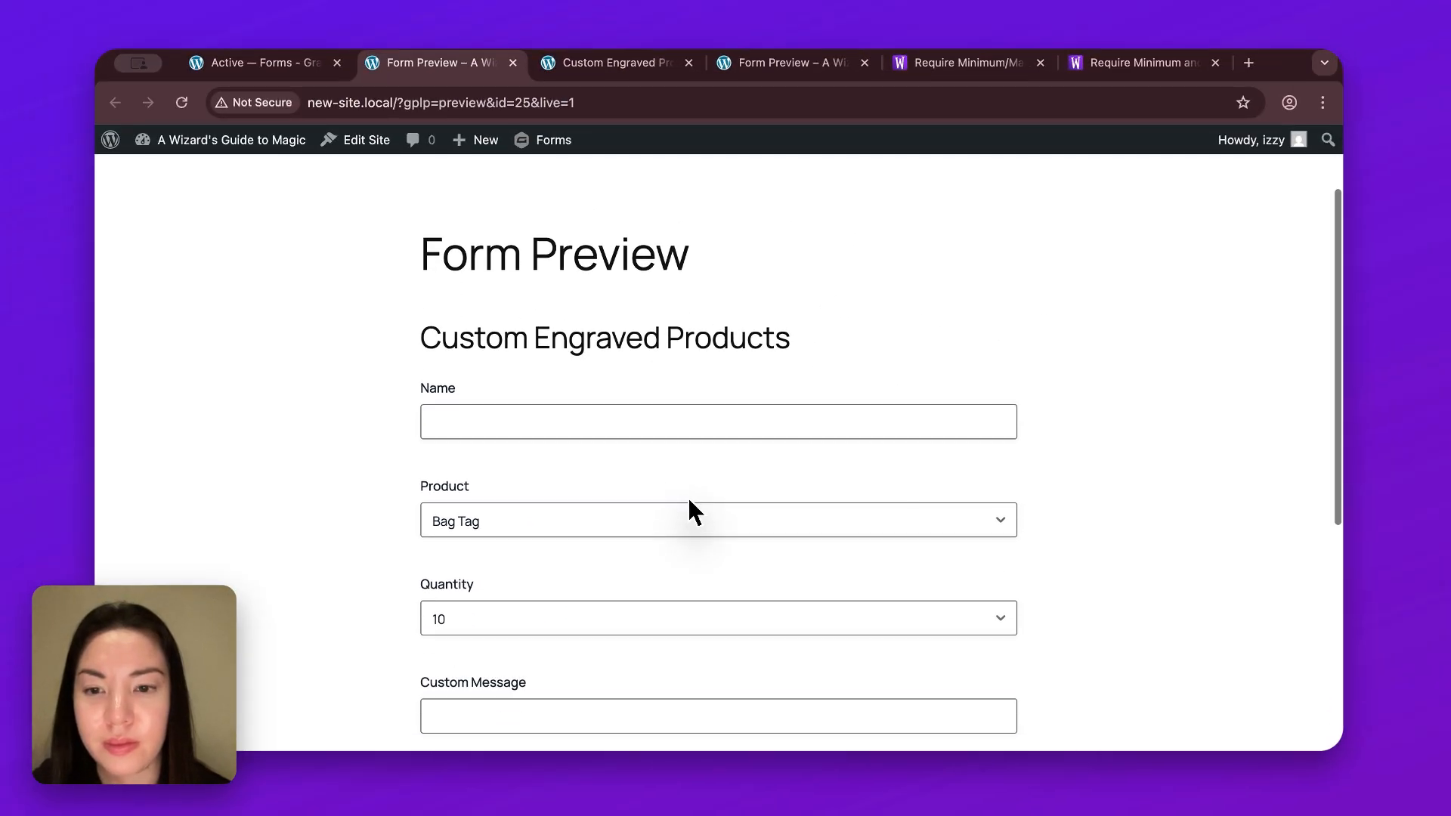
- Test the minimum limit by submitting the previewed form with a customer name and the Custom Message "hello"
click(700, 393)
text(Daisy)
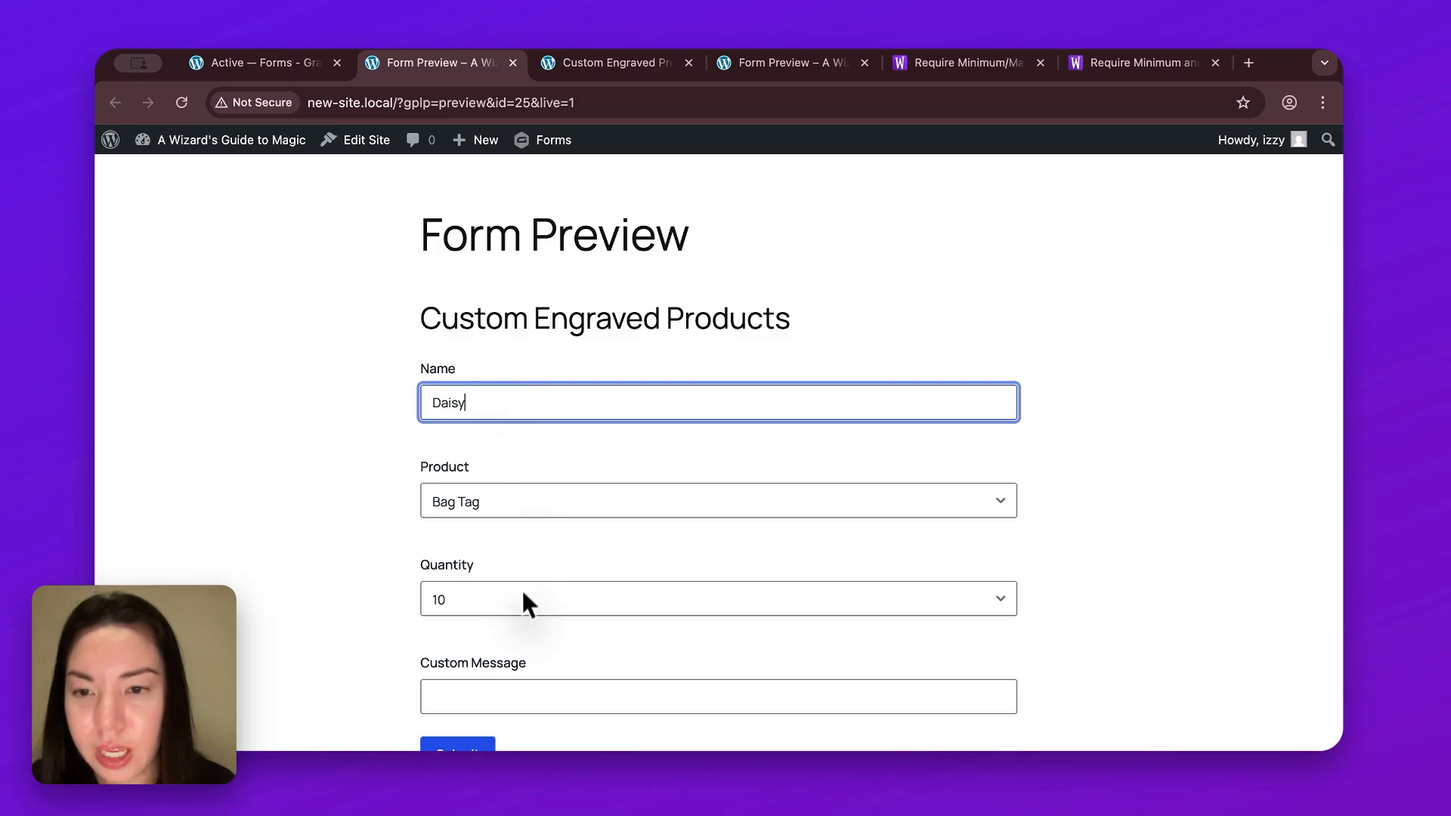
click(582, 693)
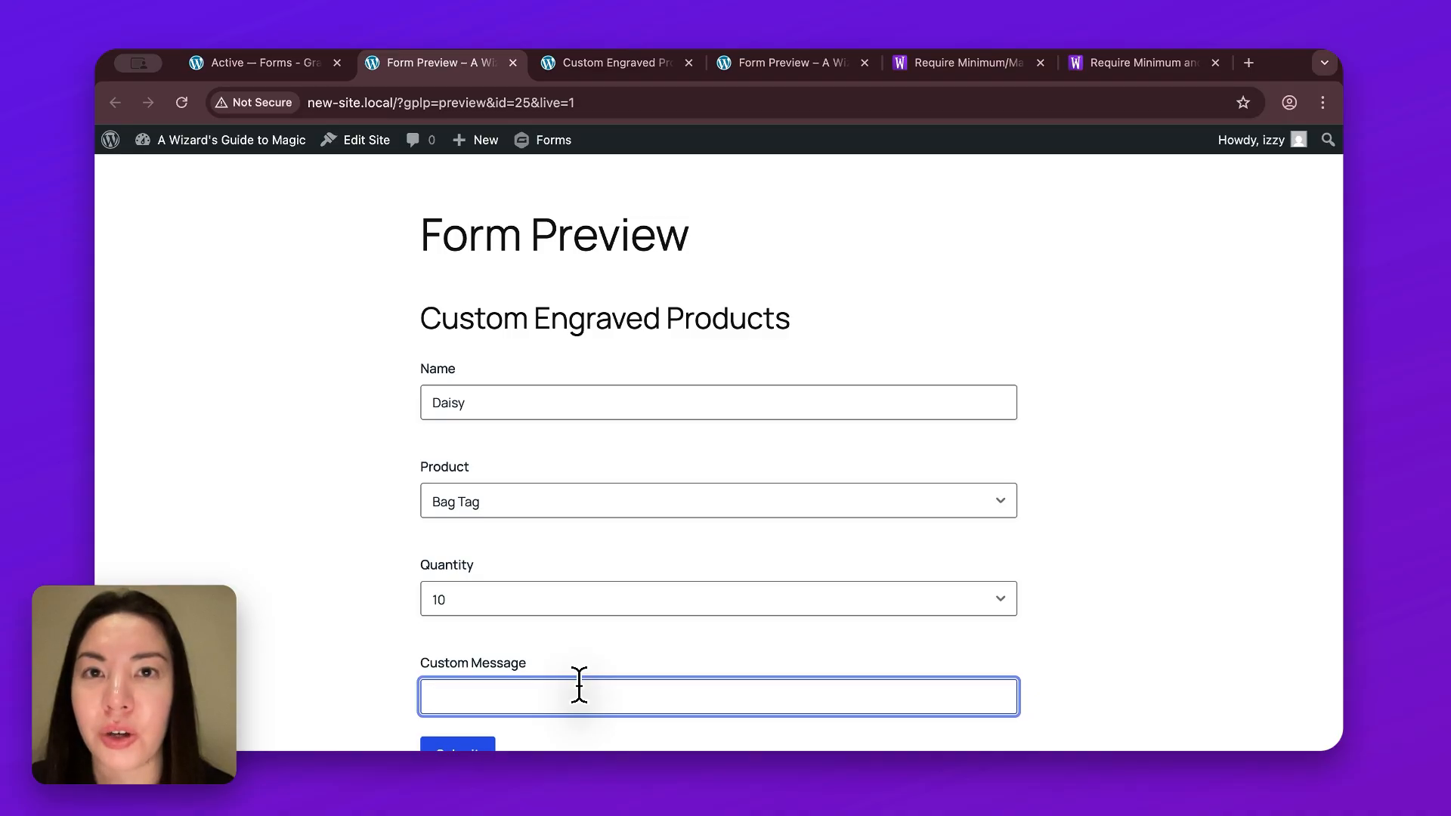
text(hello)
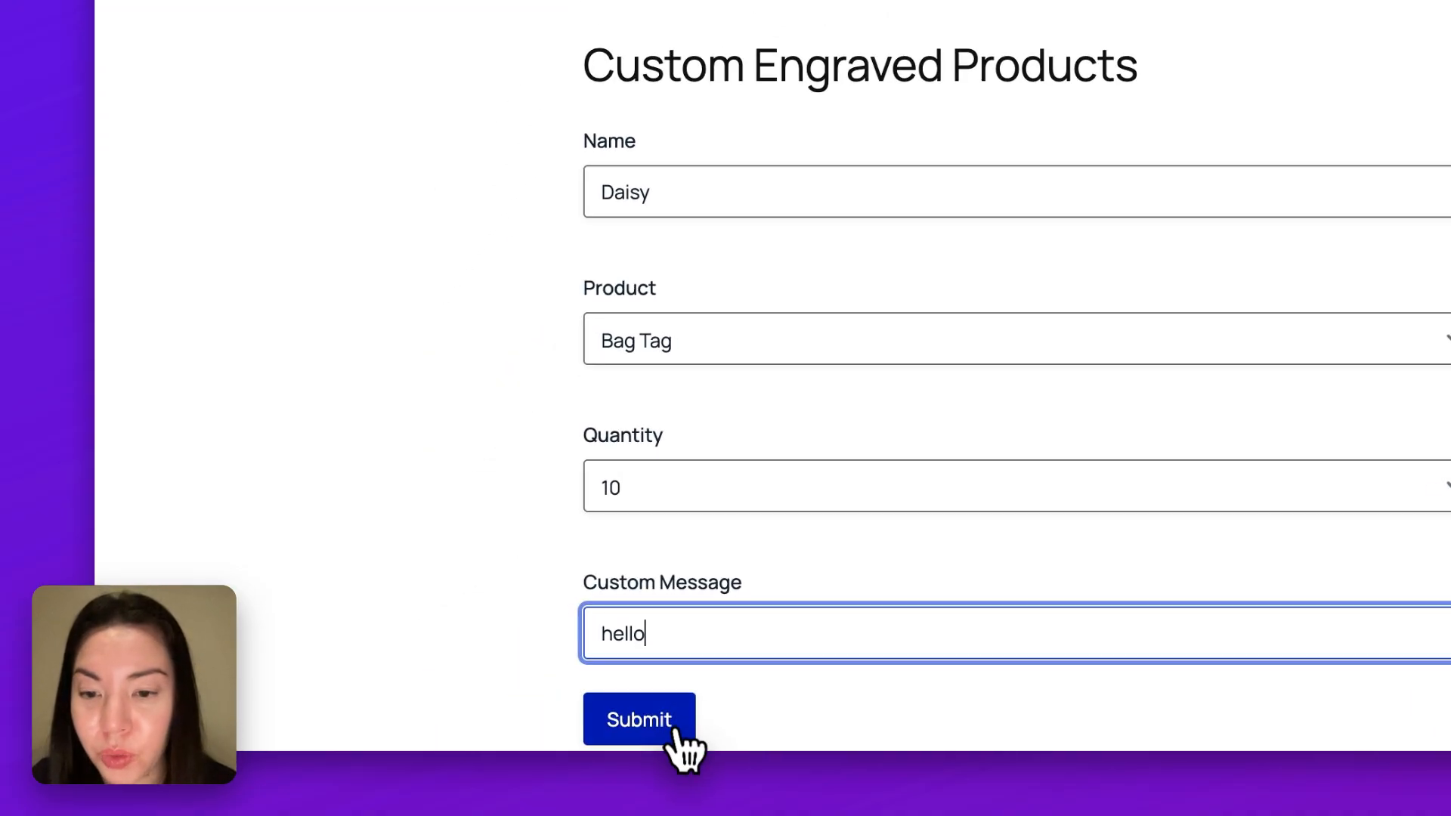
click(677, 732)
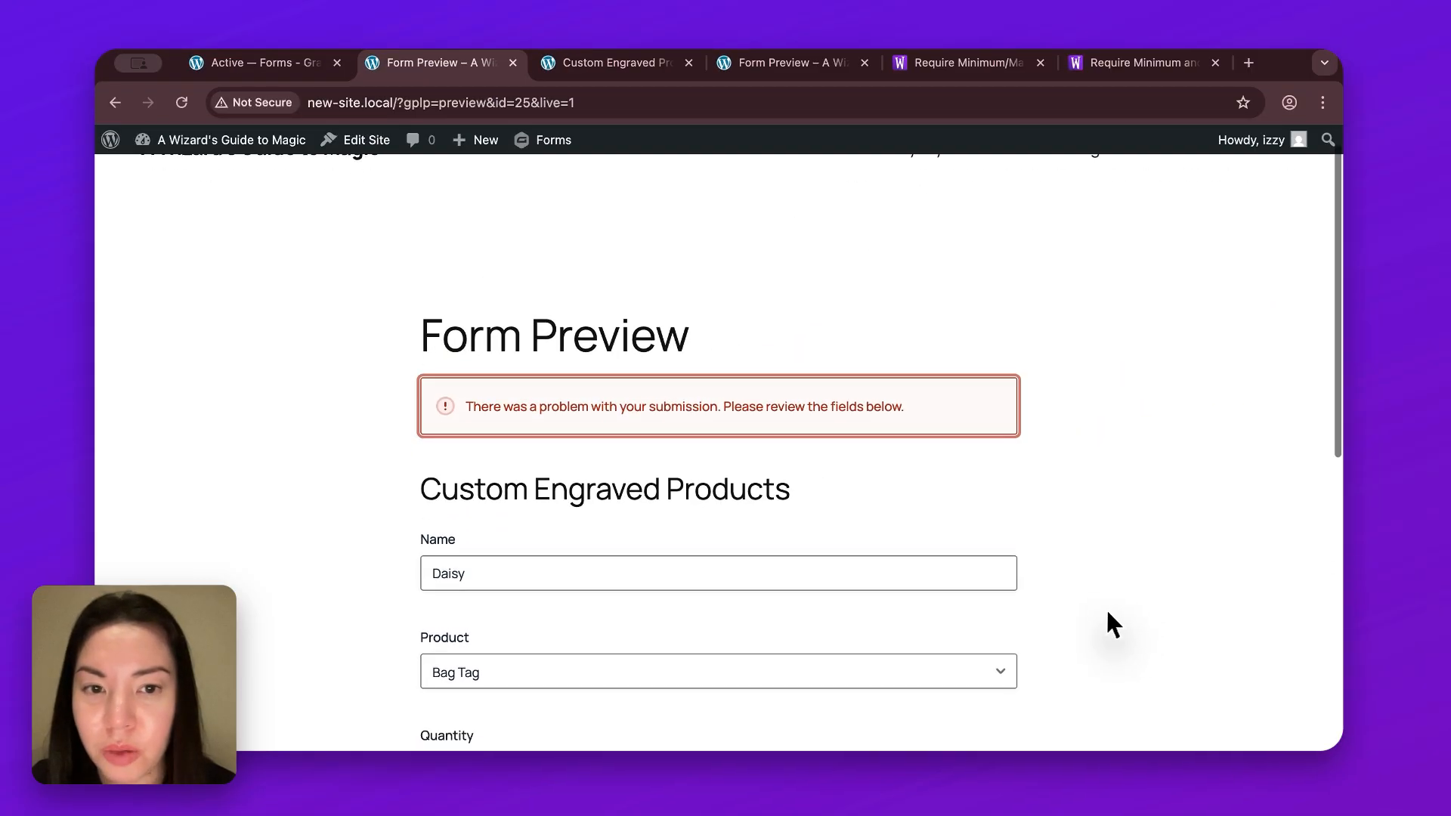
scroll(1107, 613, down, 5)
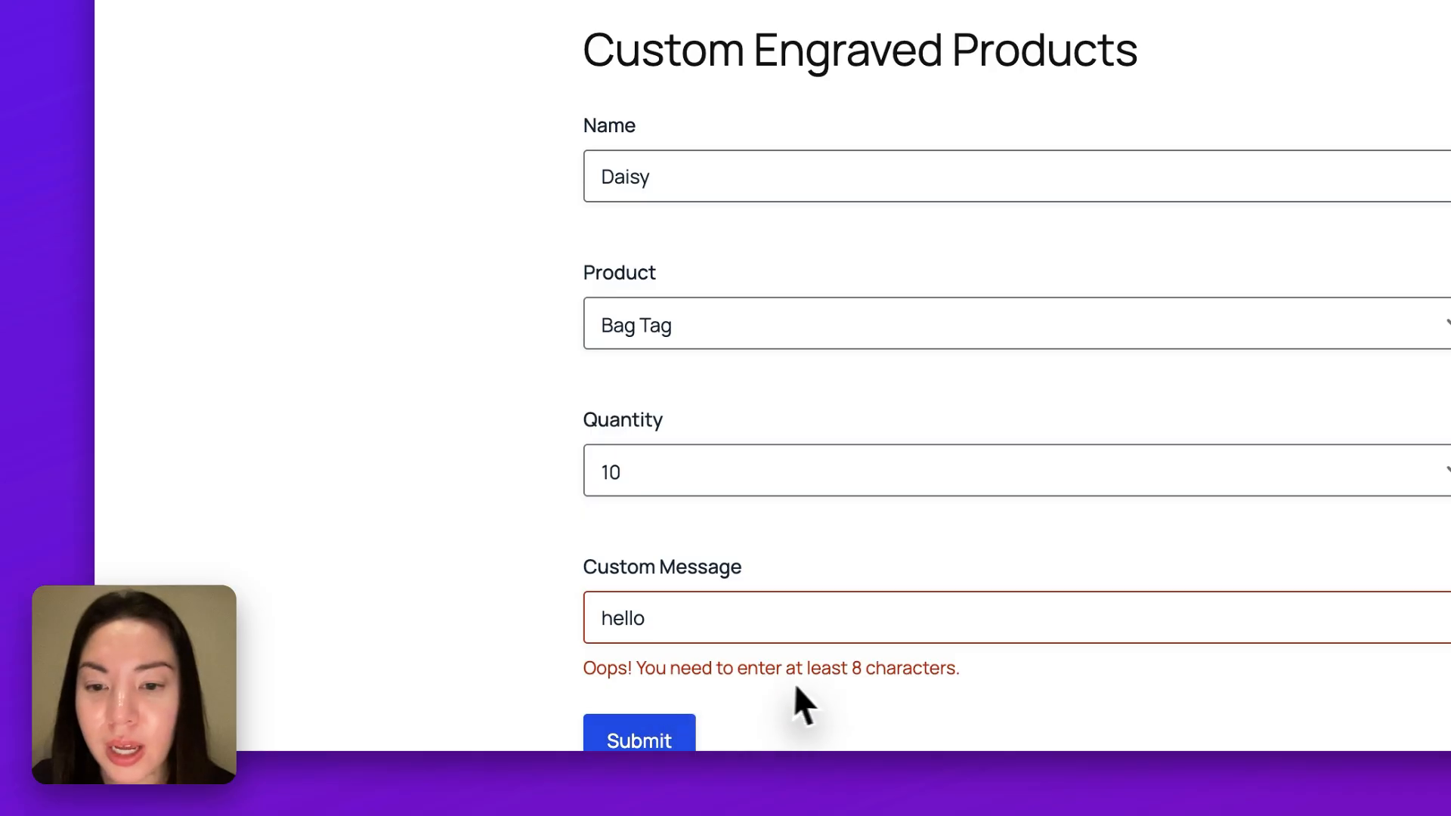
- Replace the Custom Message with "Always be grateful" and resubmit the form
click(721, 618)
key(BackSpace)
key(BackSpace)
key(BackSpace)
key(BackSpace)
key(BackSpace)
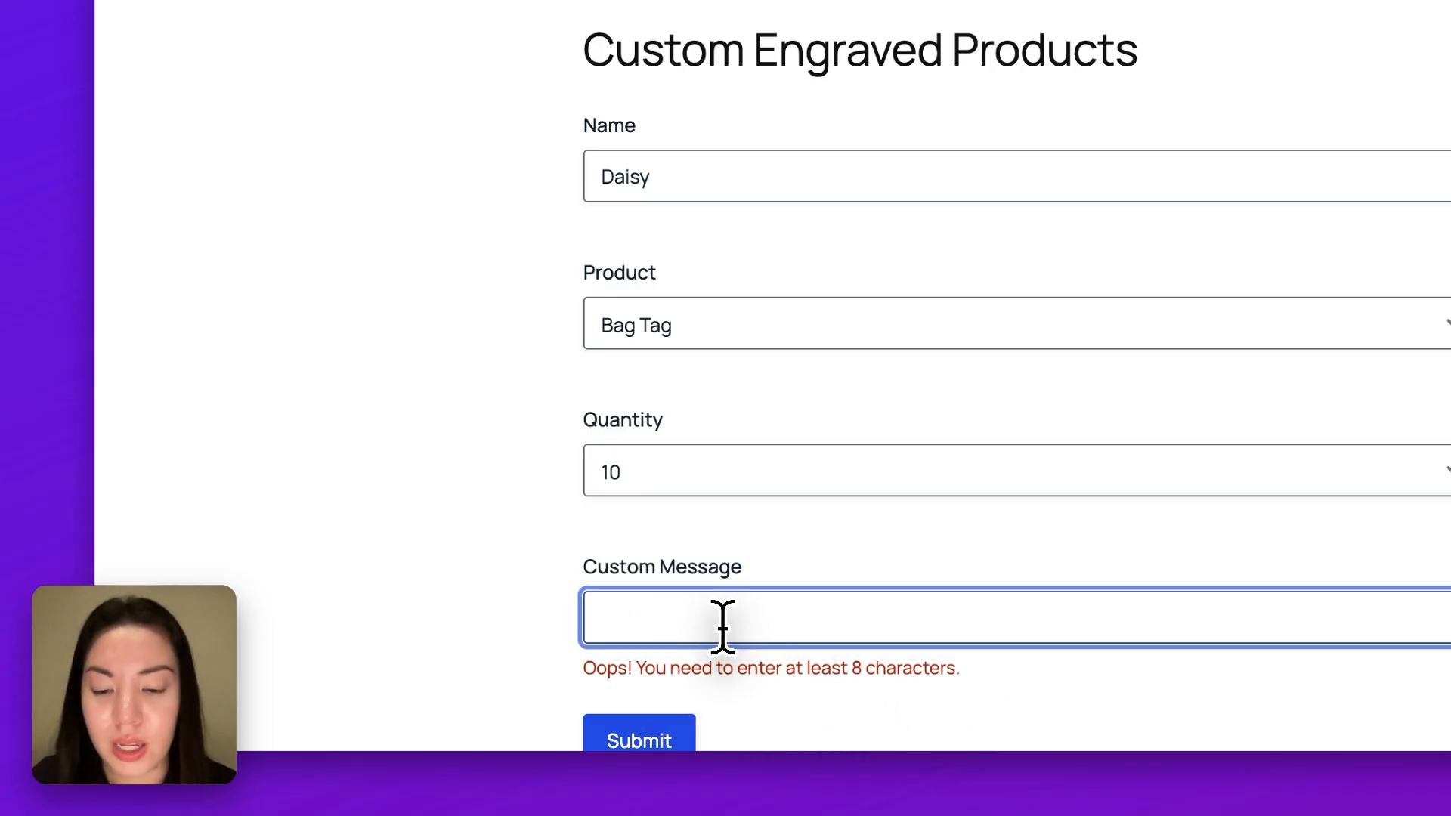
text(Always be grateful)
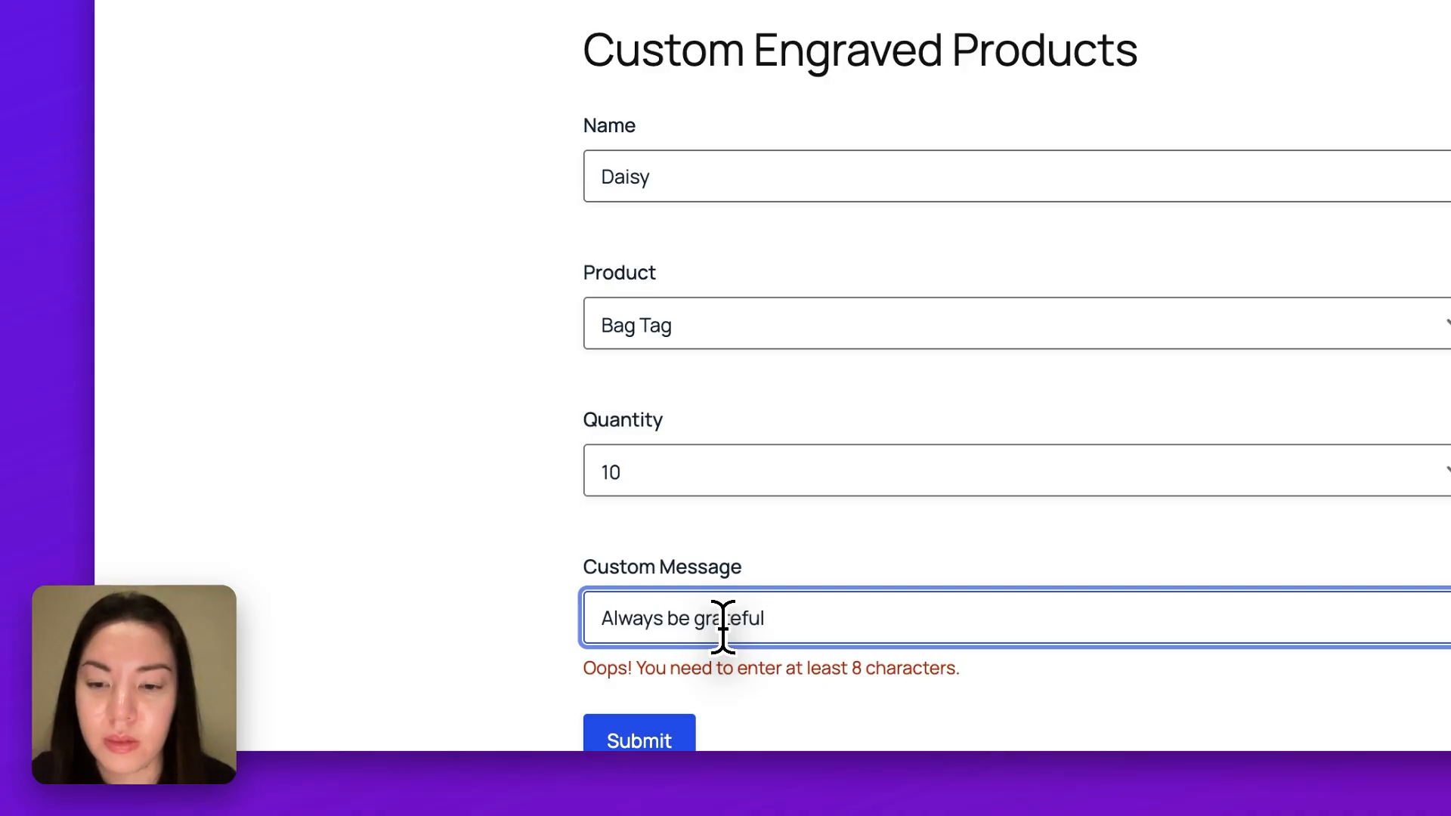
scroll(737, 737, down, 1)
click(684, 720)
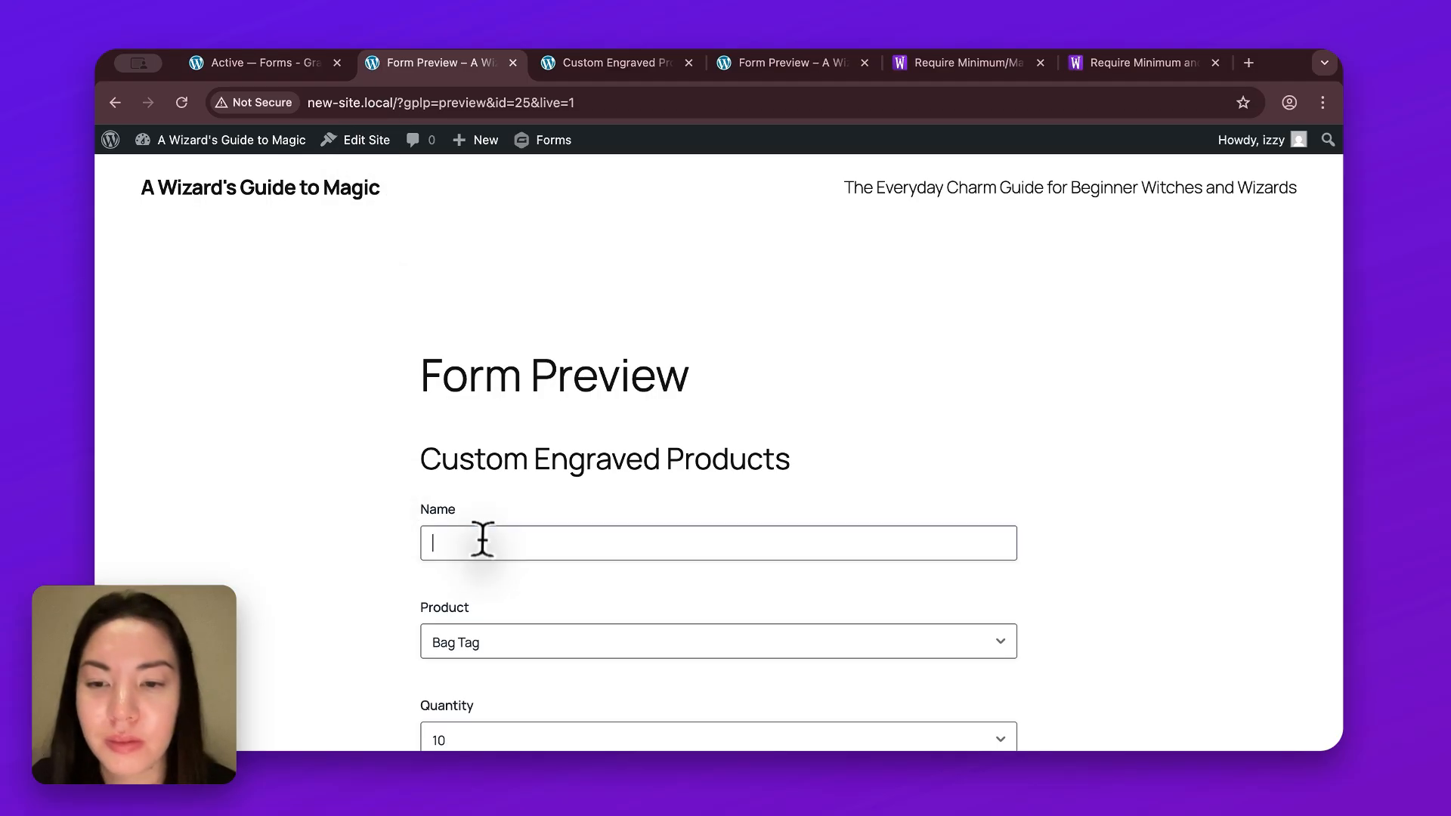
- Submit the blank form with a customer name and the Custom Message "Always have something to look forward to everyday. Be grateful always"
click(482, 541)
text(Daisy)
click(534, 589)
scroll(1144, 689, down, 3)
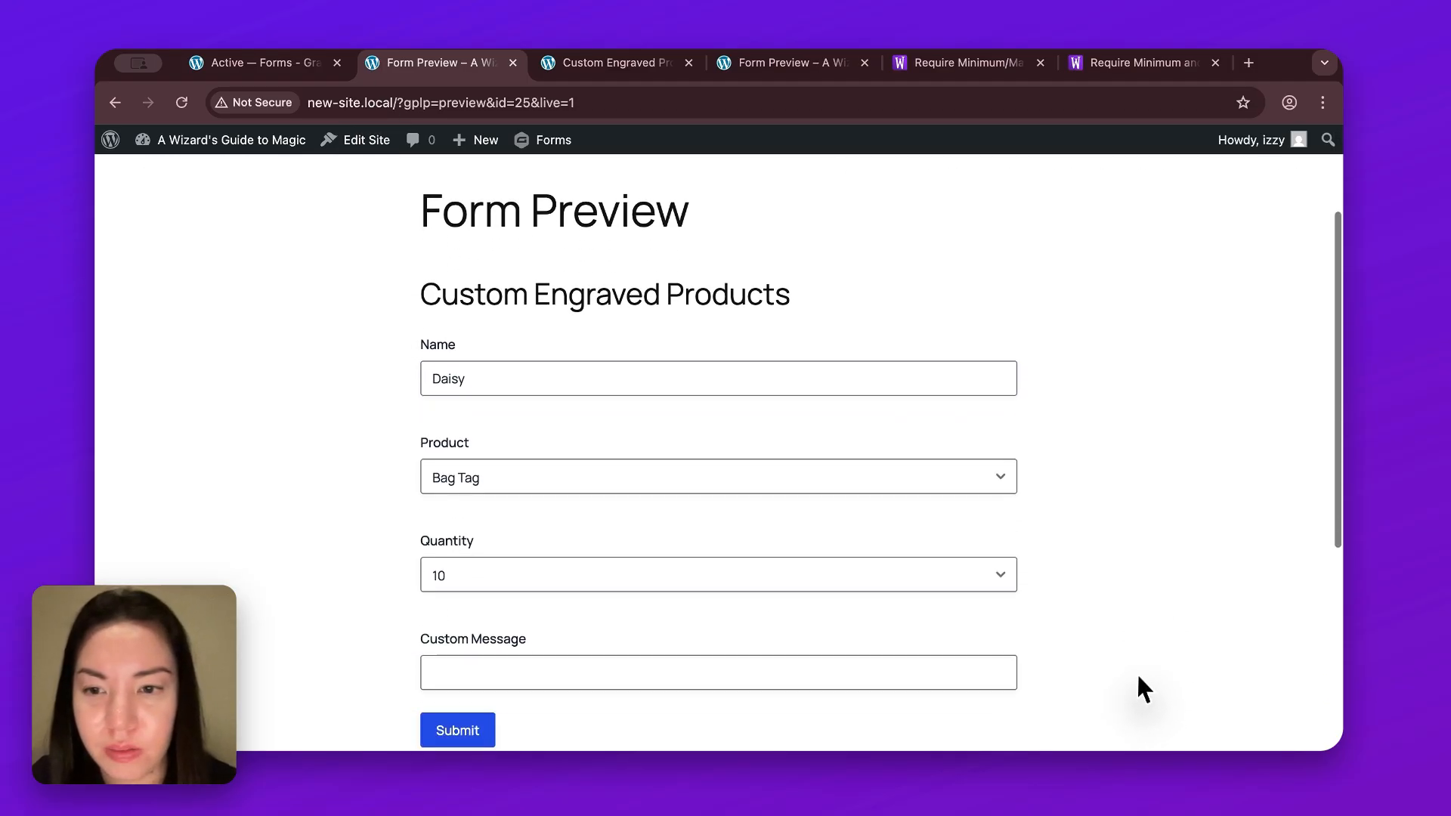
scroll(1144, 690, down, 1)
click(848, 628)
text(Always have something to look forward to everyday. Be grateful always)
click(828, 727)
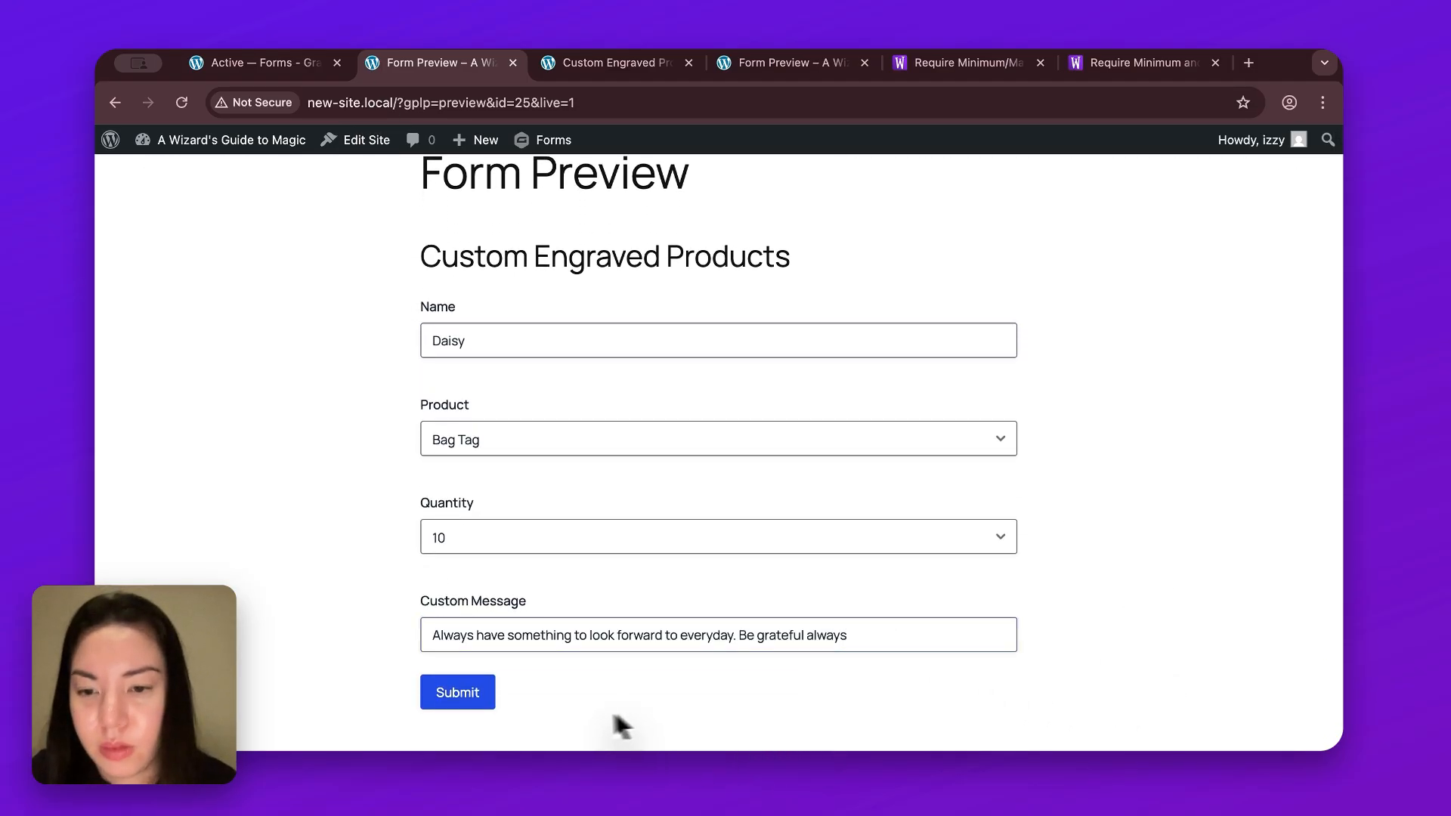
click(485, 705)
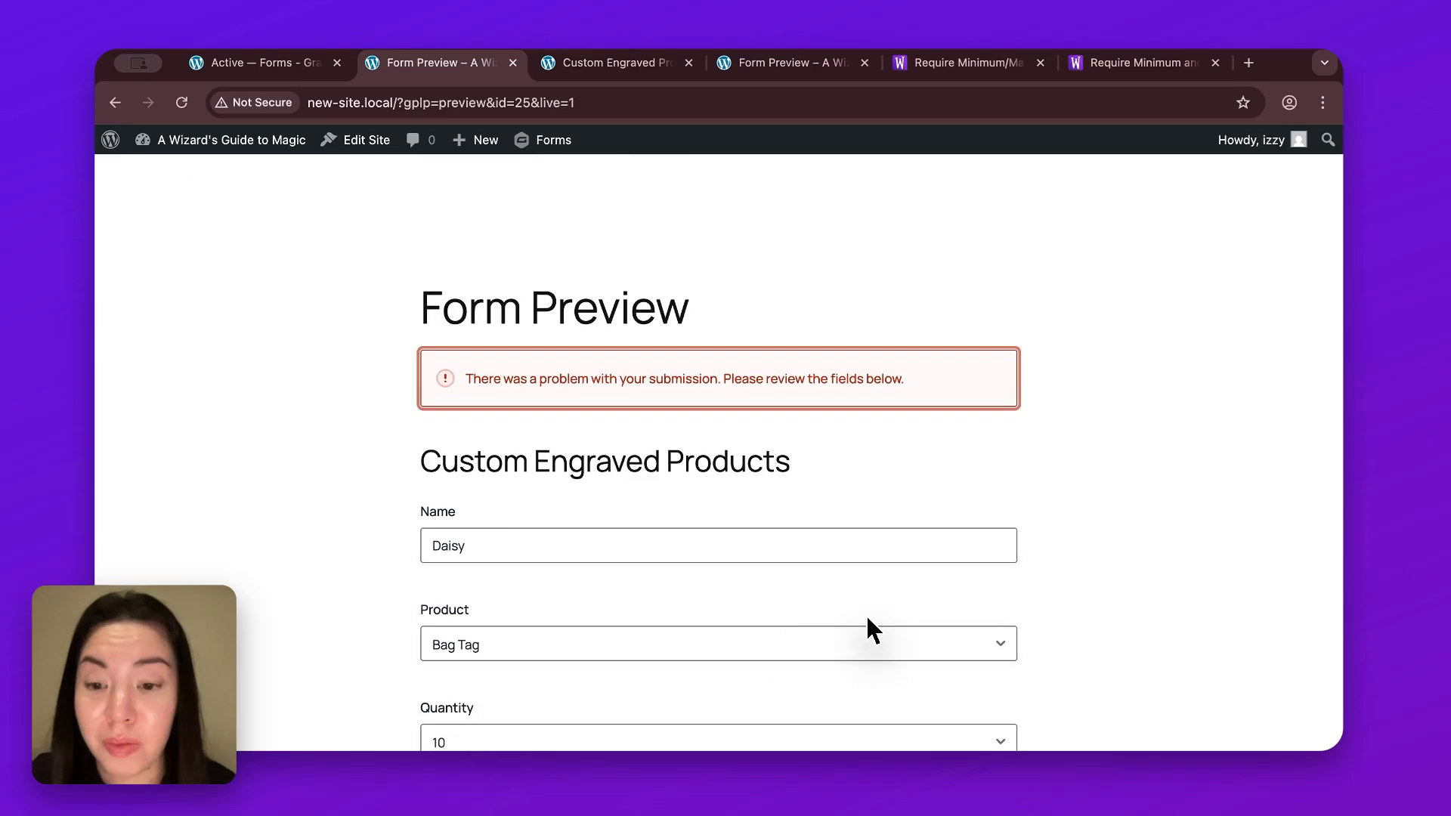
scroll(866, 629, down, 3)
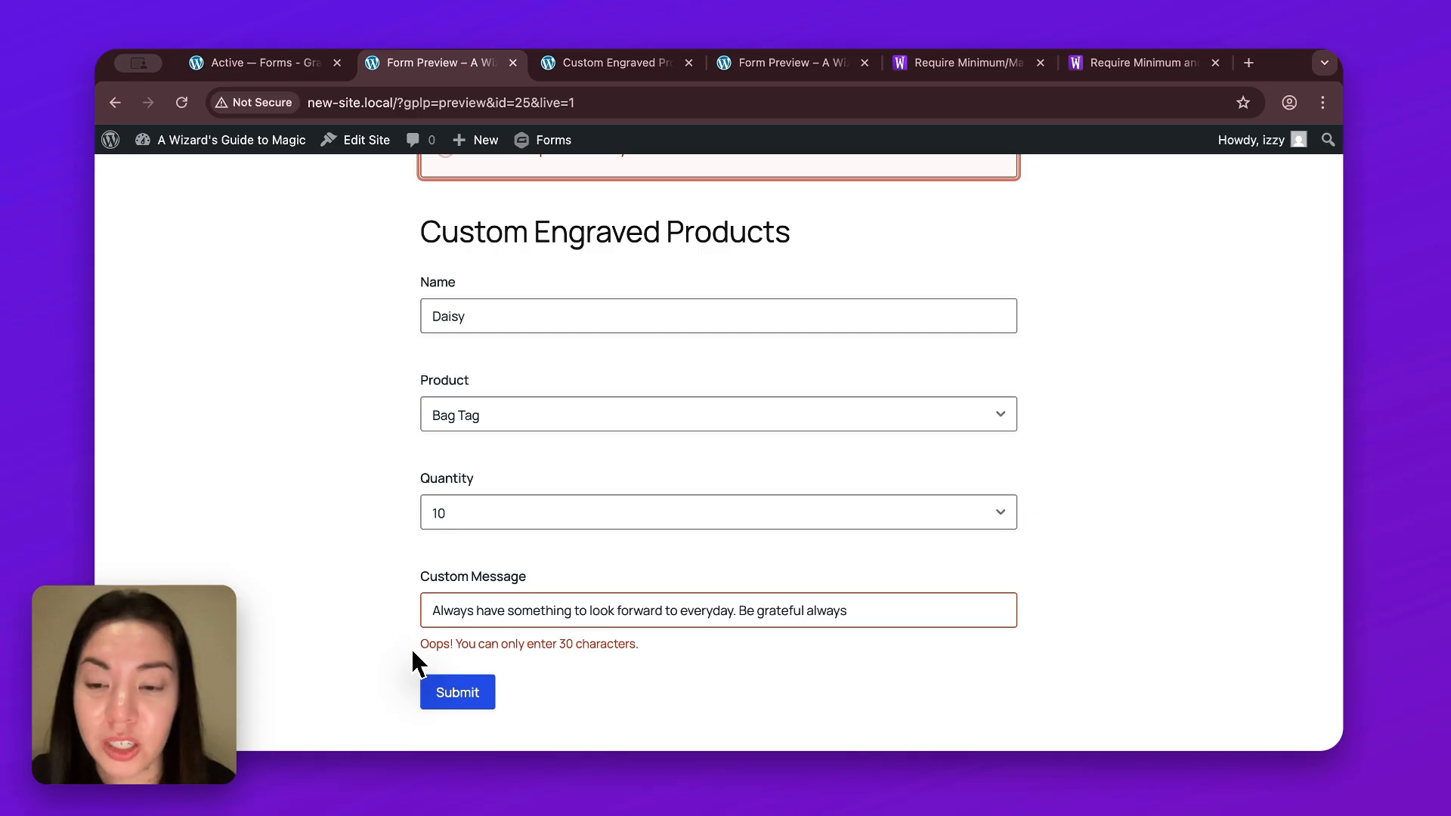